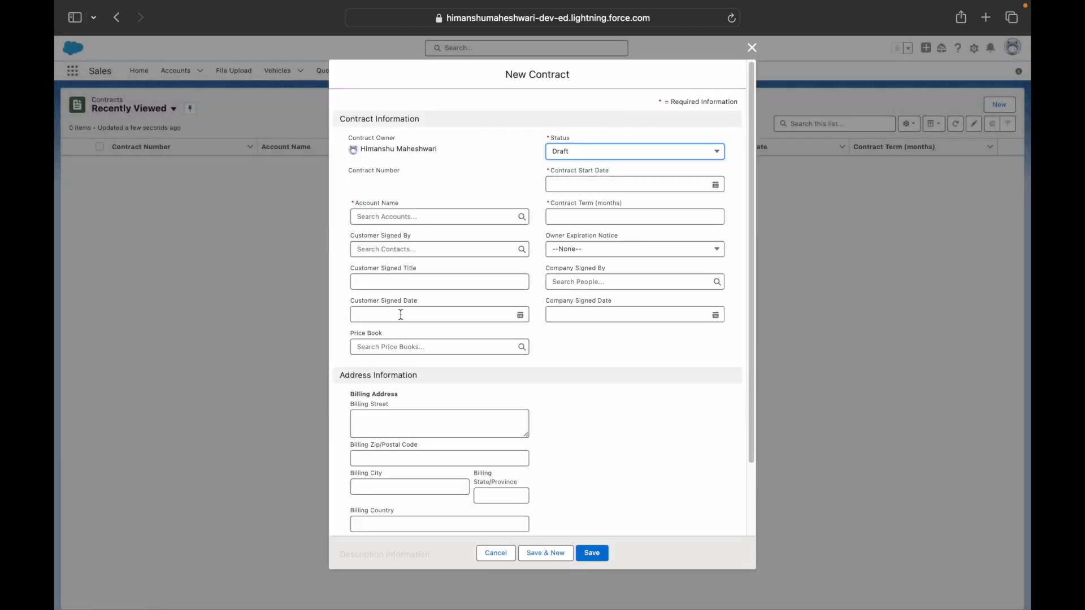
- Examine the New Contract form's required fields and its Customer Signed By contact lookup, and close the form without saving
click(388, 252)
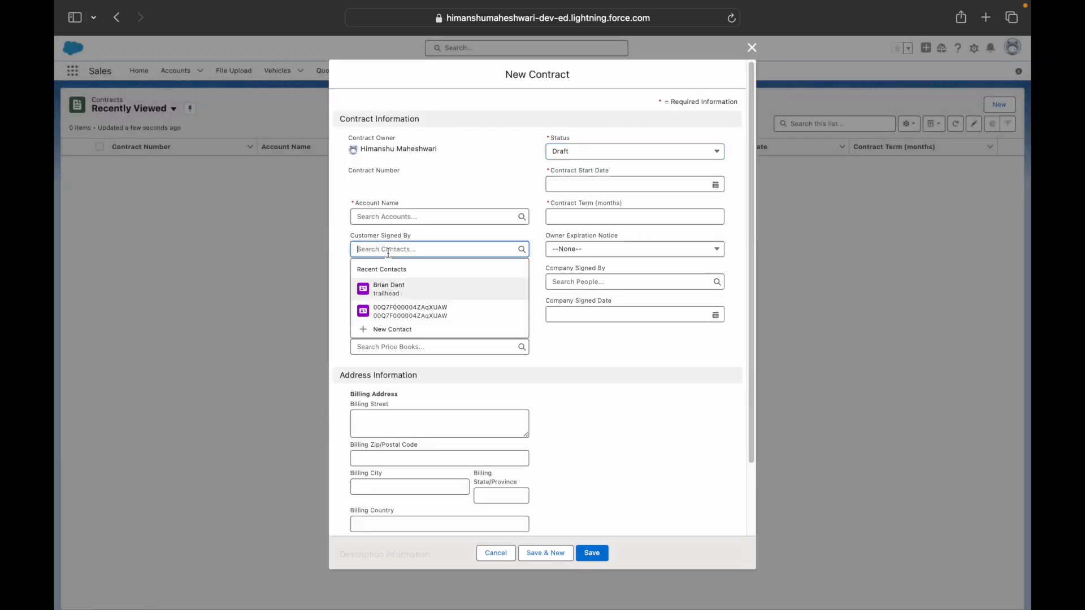
click(418, 237)
click(403, 249)
click(593, 182)
click(528, 213)
click(567, 221)
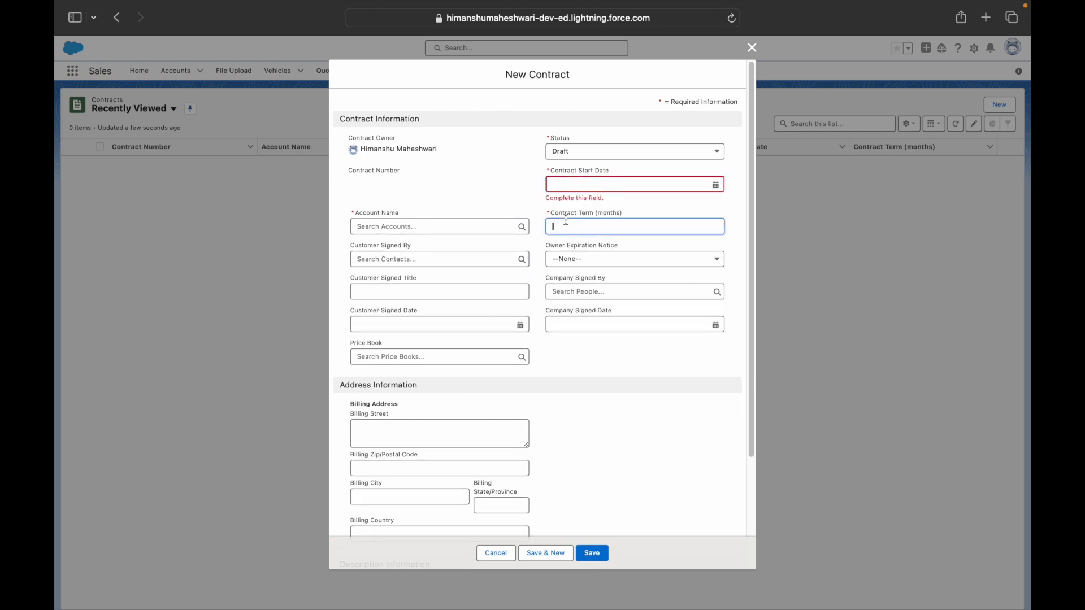
click(488, 187)
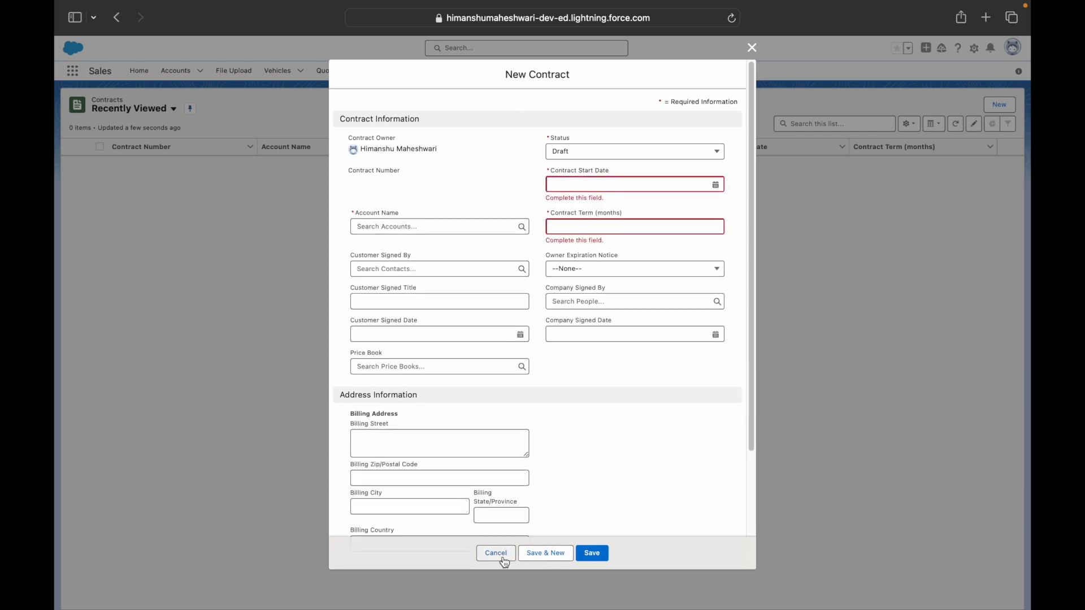
click(406, 271)
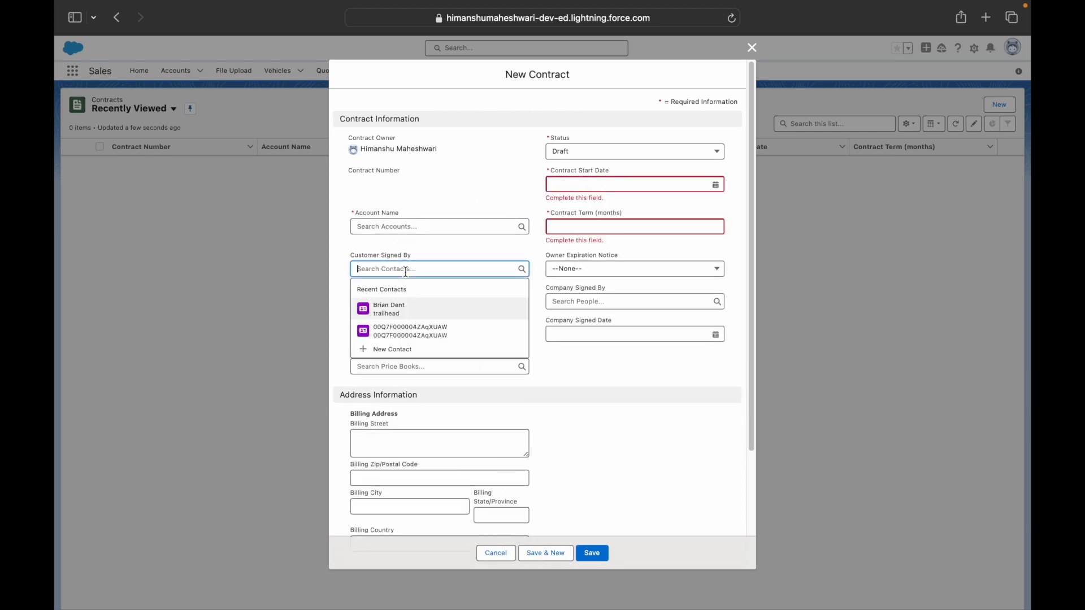
click(403, 301)
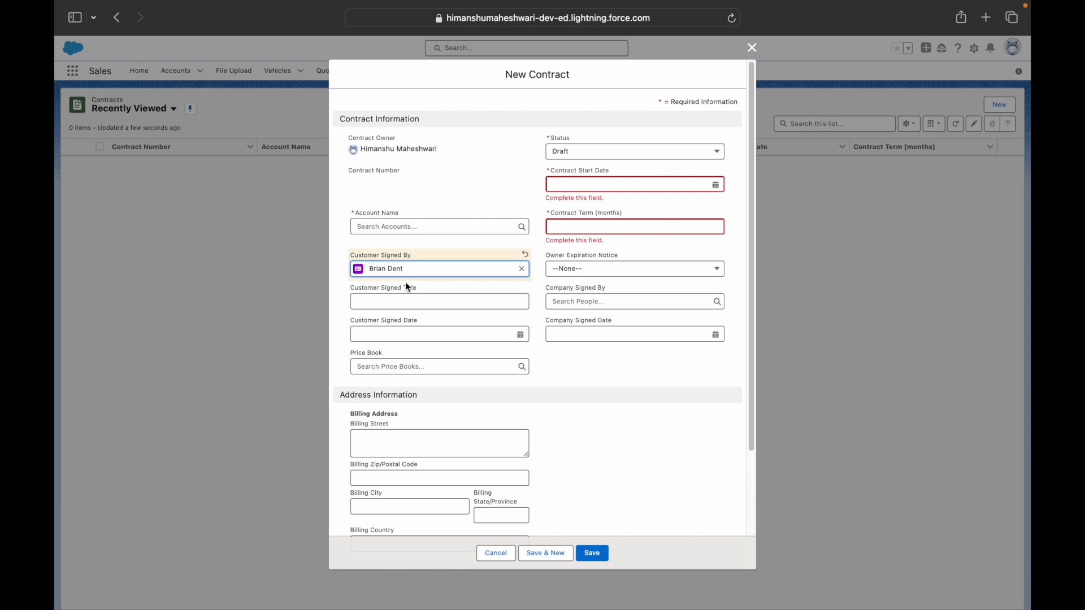
click(506, 555)
- Open Setup, find the Contact object's fields and start a new custom field
click(975, 49)
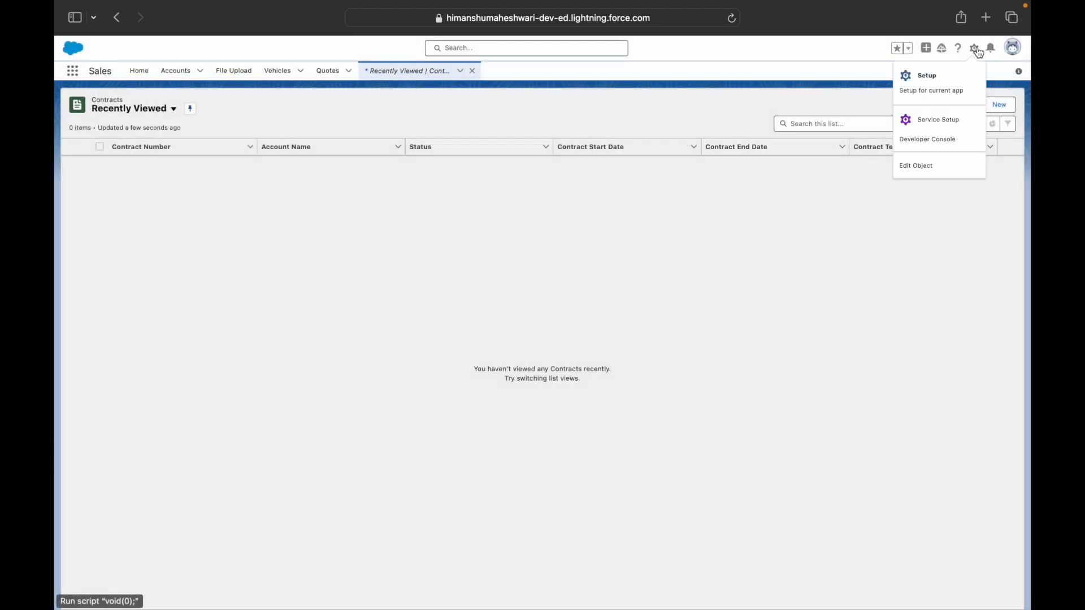
click(944, 91)
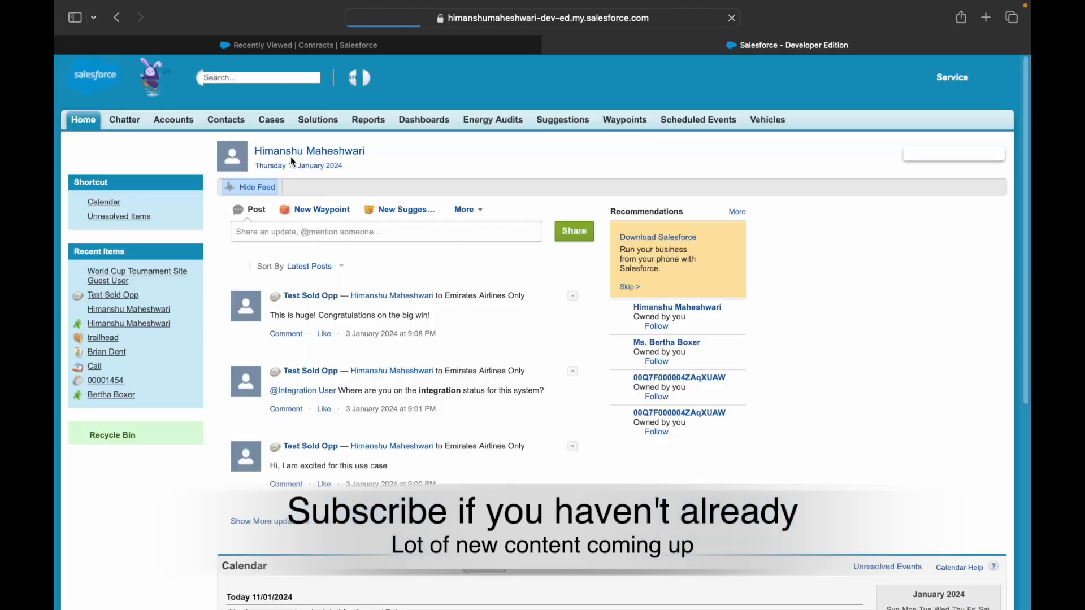
text(contact)
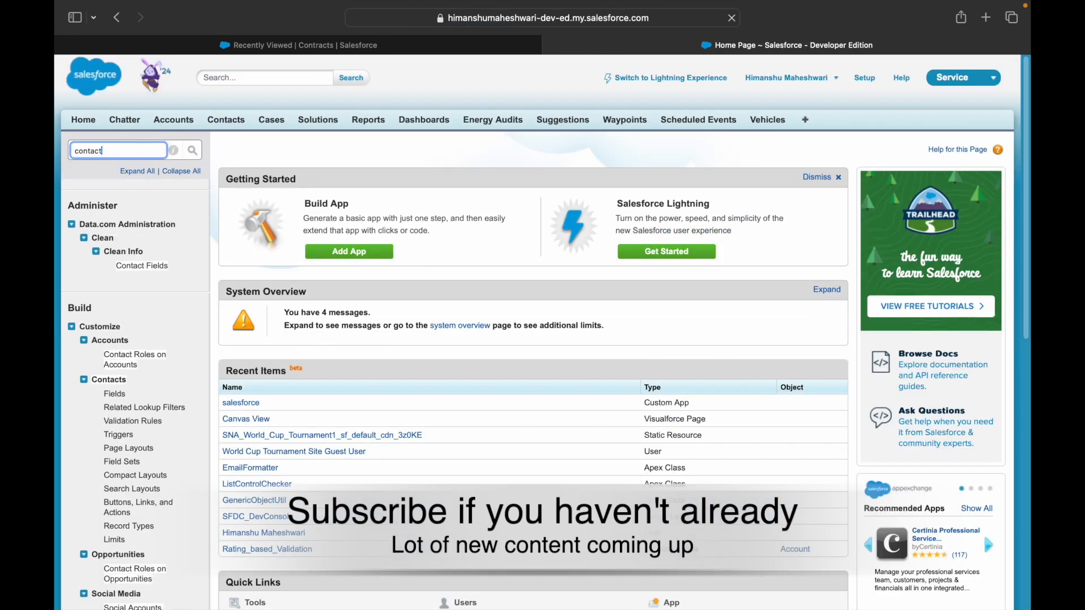
click(114, 394)
scroll(476, 349, down, 10)
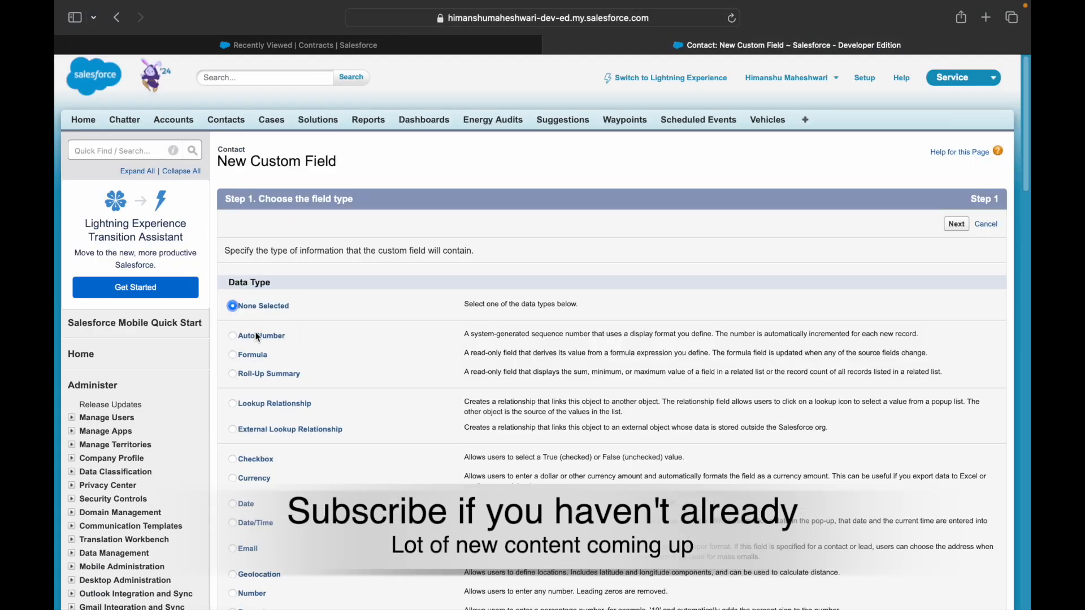
- Create a Number custom field labelled "No of Contracts" on the Contact object and save it
scroll(256, 334, down, 4)
click(249, 376)
scroll(250, 376, up, 4)
click(956, 224)
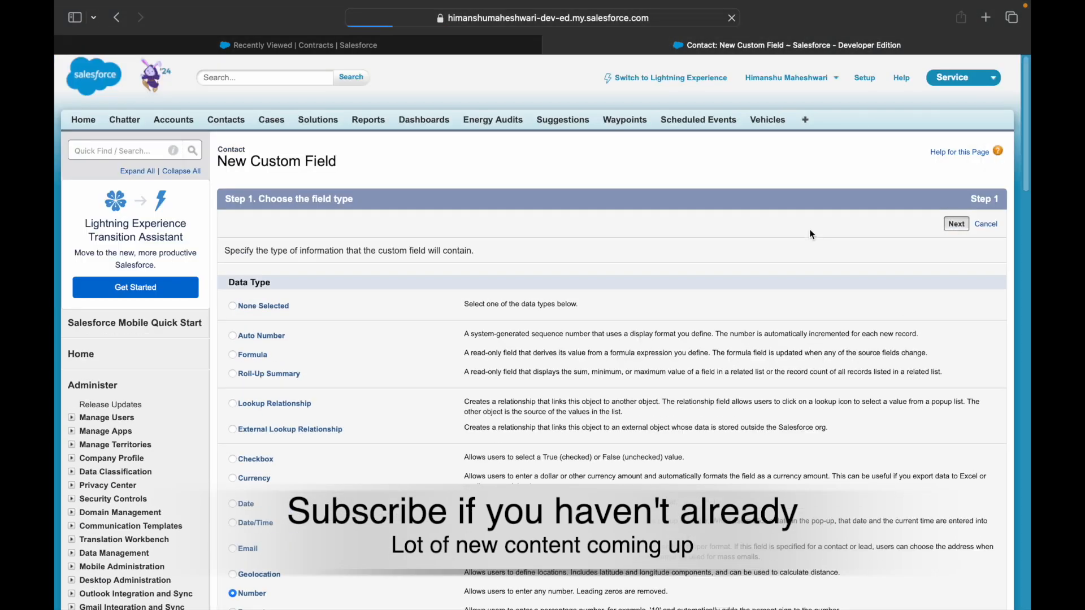
text(No of Contracts)
click(957, 223)
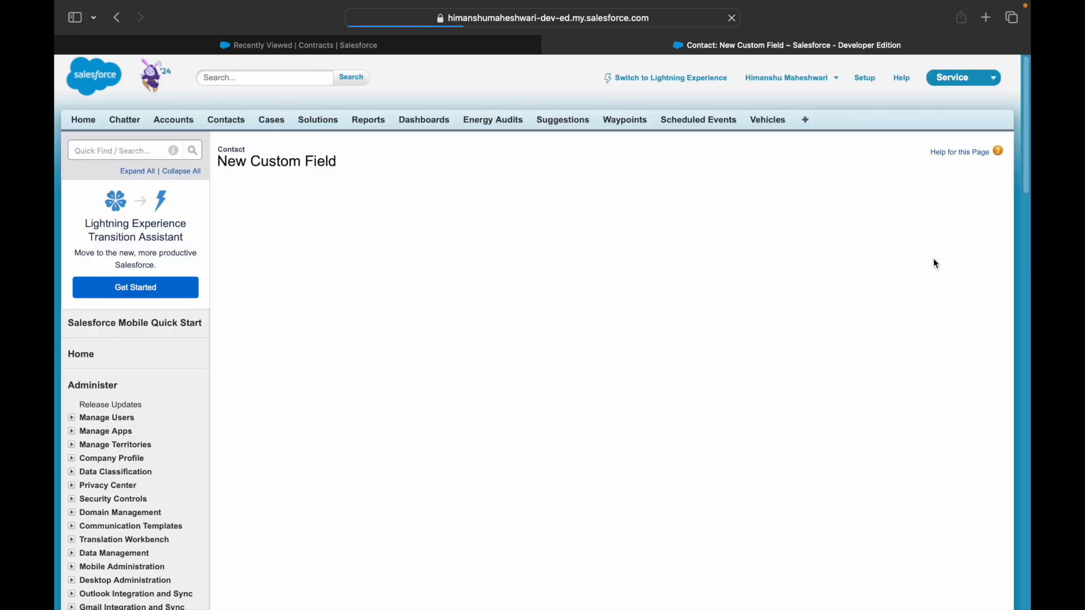
click(957, 222)
scroll(433, 368, down, 10)
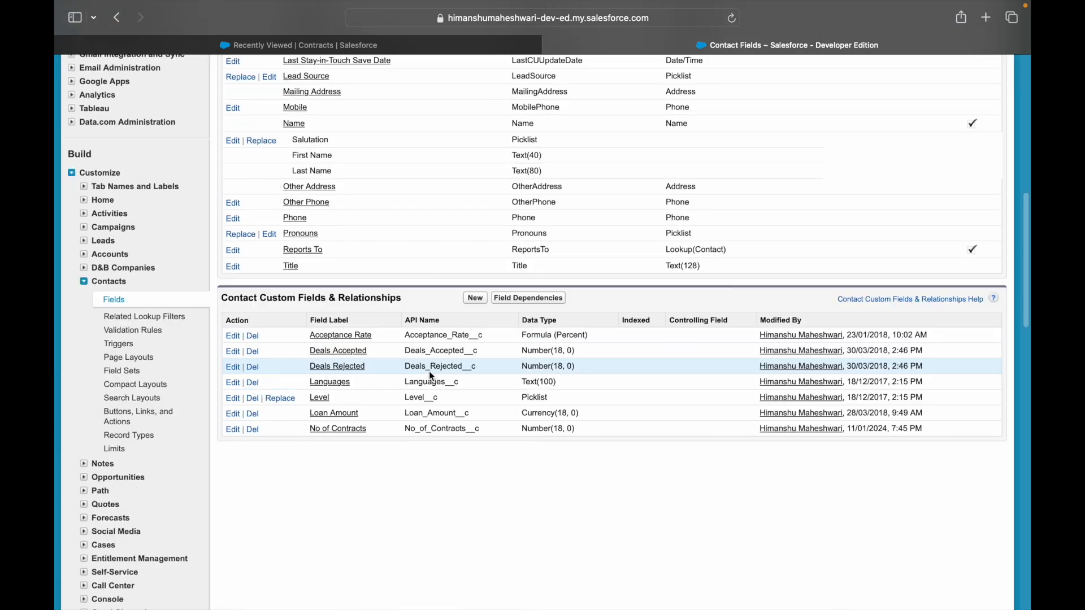
- Search Setup for "flows" and open the Flows list
scroll(338, 429, up, 10)
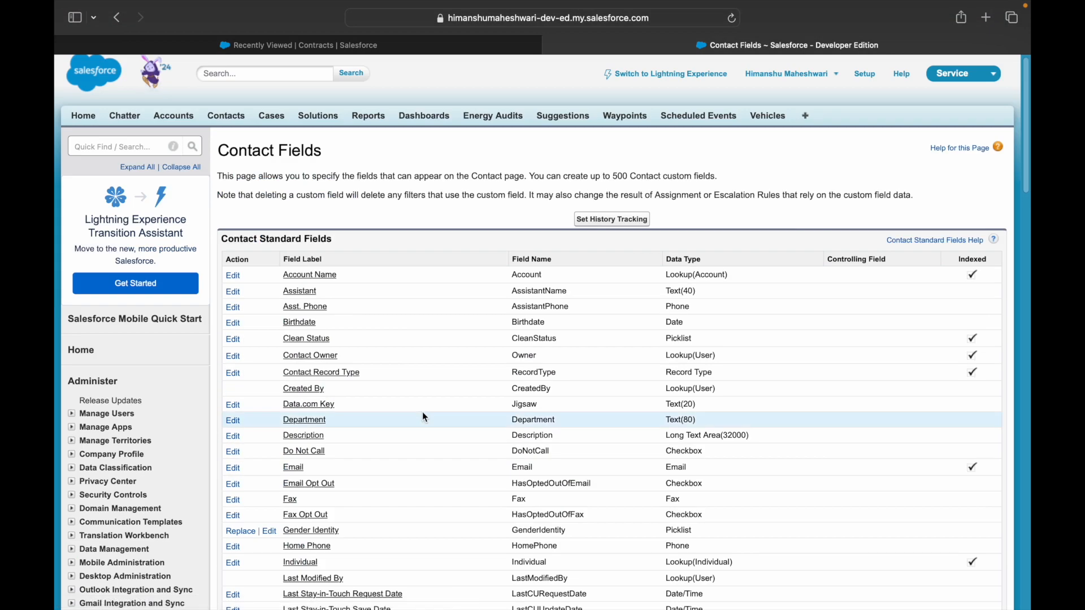
click(135, 151)
text(flows)
click(110, 322)
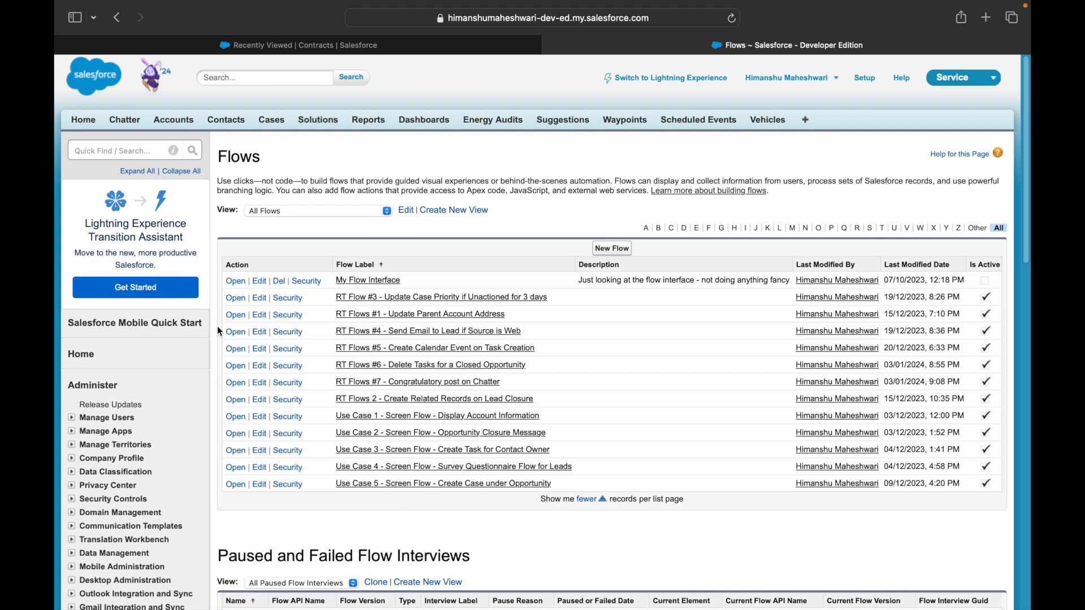
- Create a new Record-Triggered Flow and set Contract as its triggering object
click(616, 248)
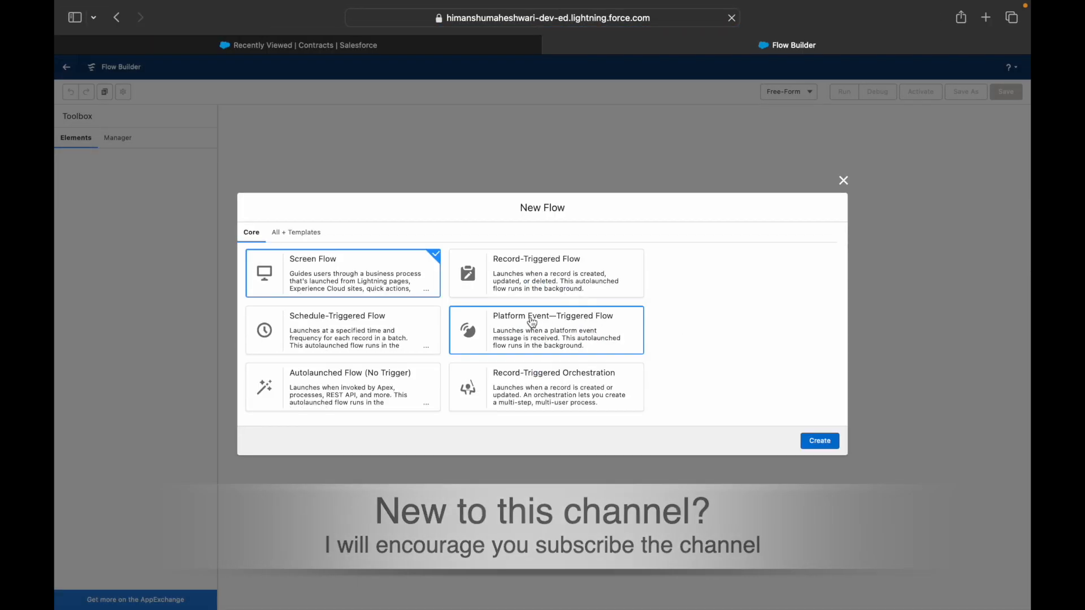
click(524, 275)
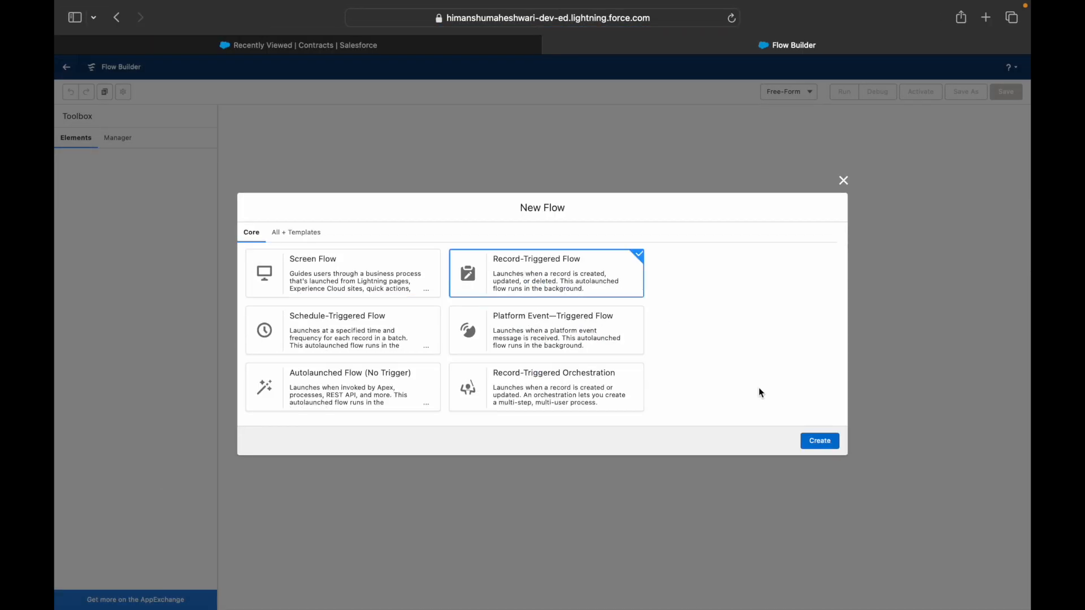
click(820, 443)
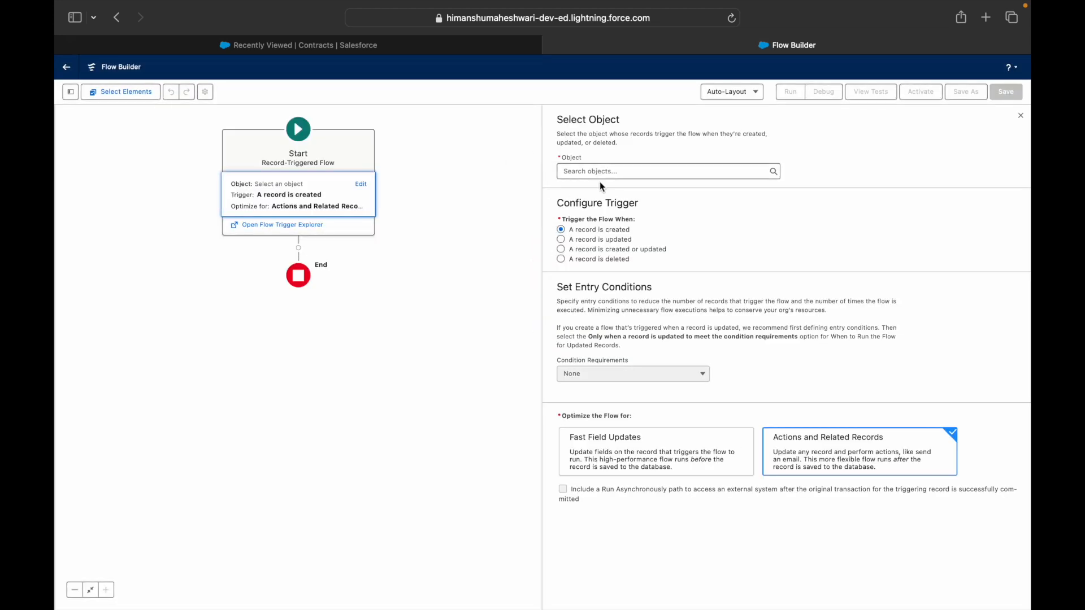
click(599, 175)
text(Contract)
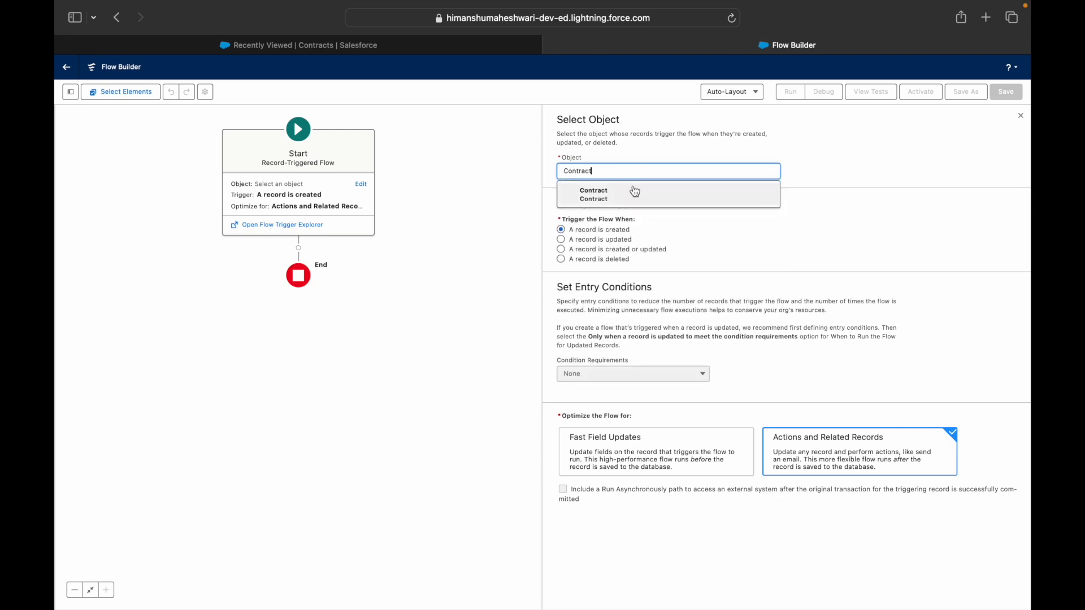
click(634, 193)
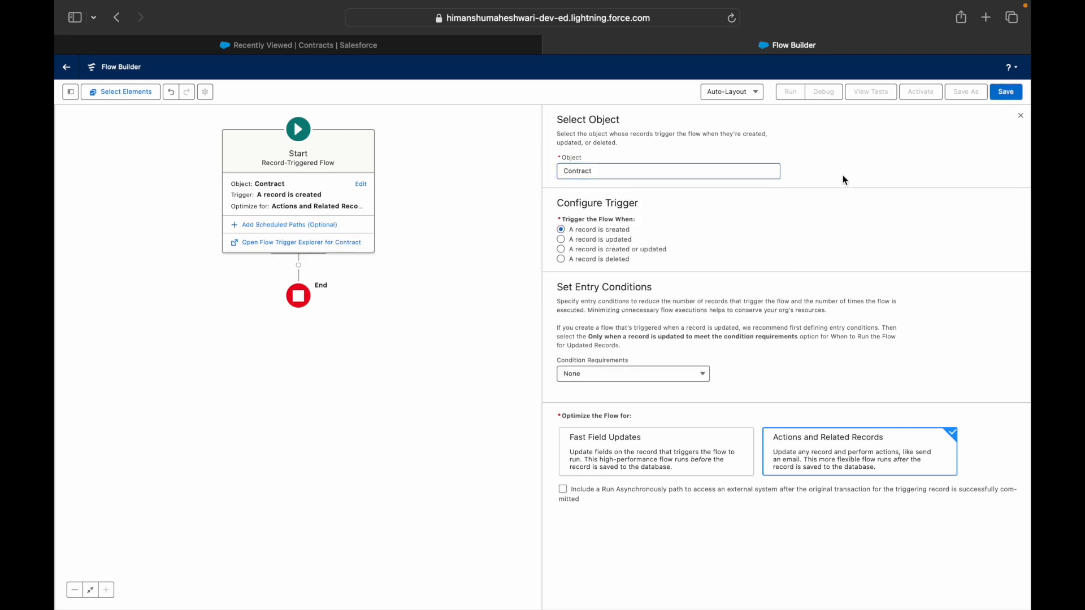
- Set the entry condition requirements to All Conditions Are Met (AND) and choose CustomerSignedId as the condition field
click(658, 375)
click(816, 378)
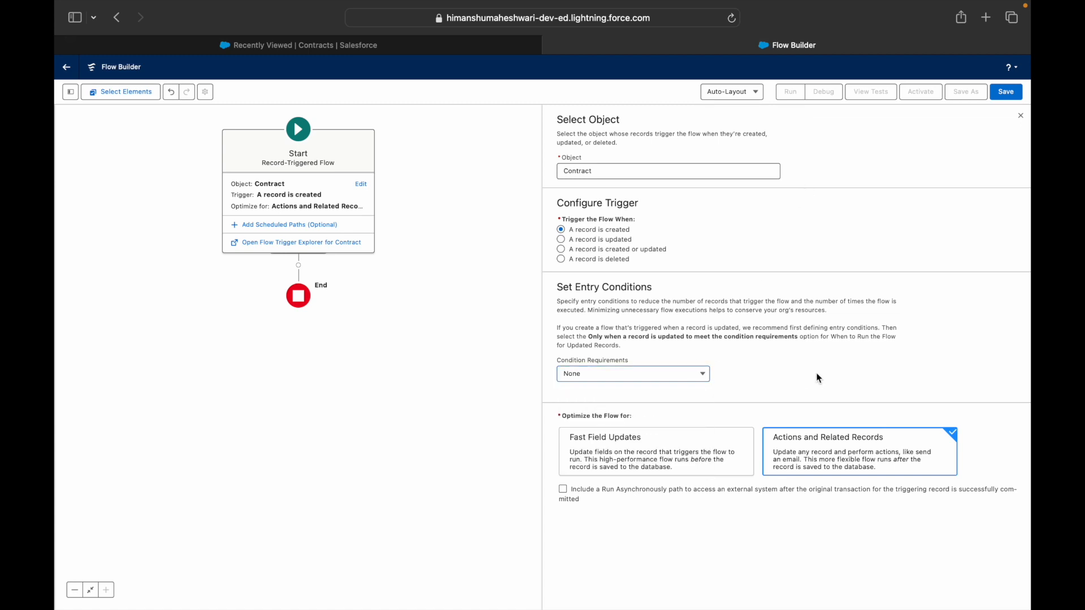
click(662, 382)
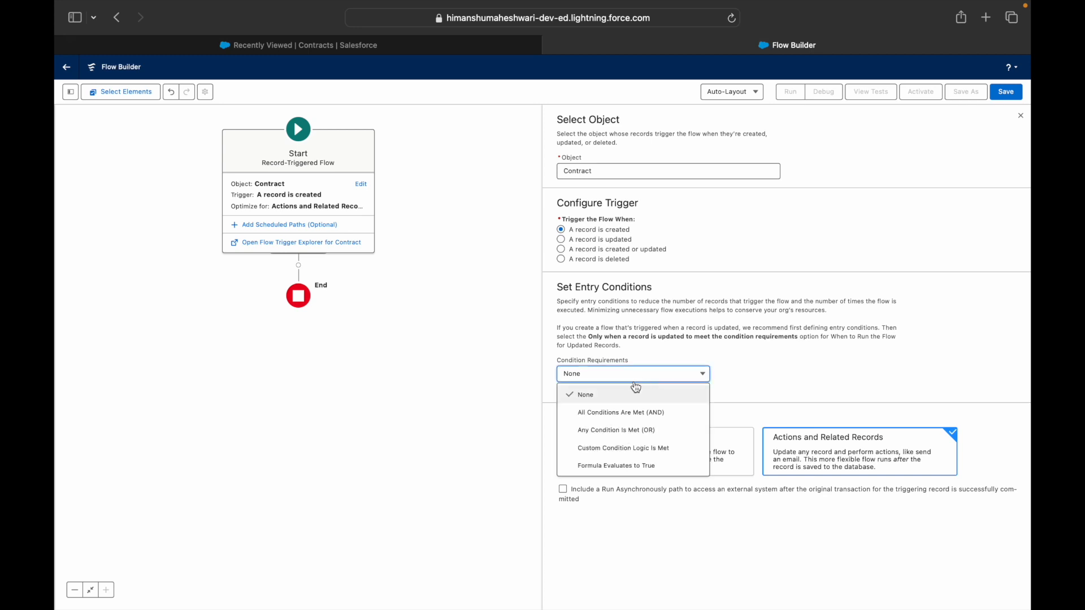
click(625, 413)
click(602, 413)
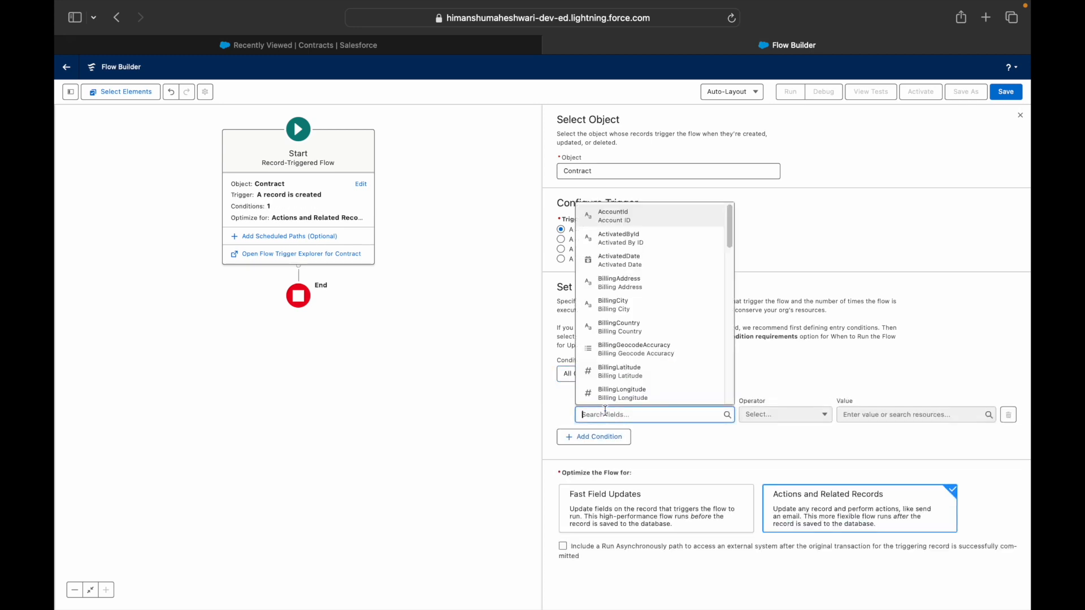
text(Customer)
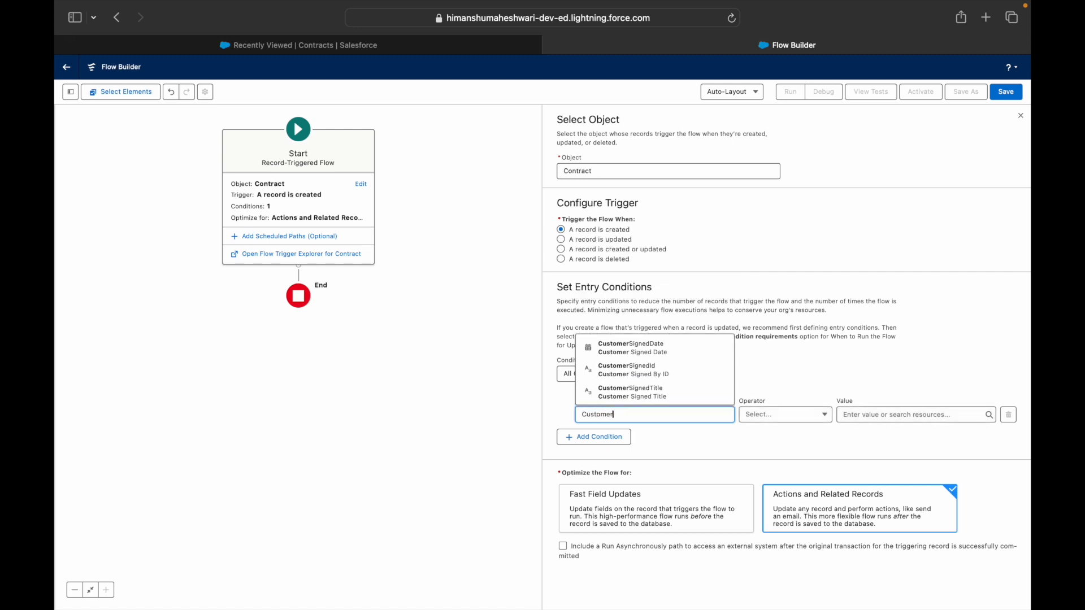
click(643, 371)
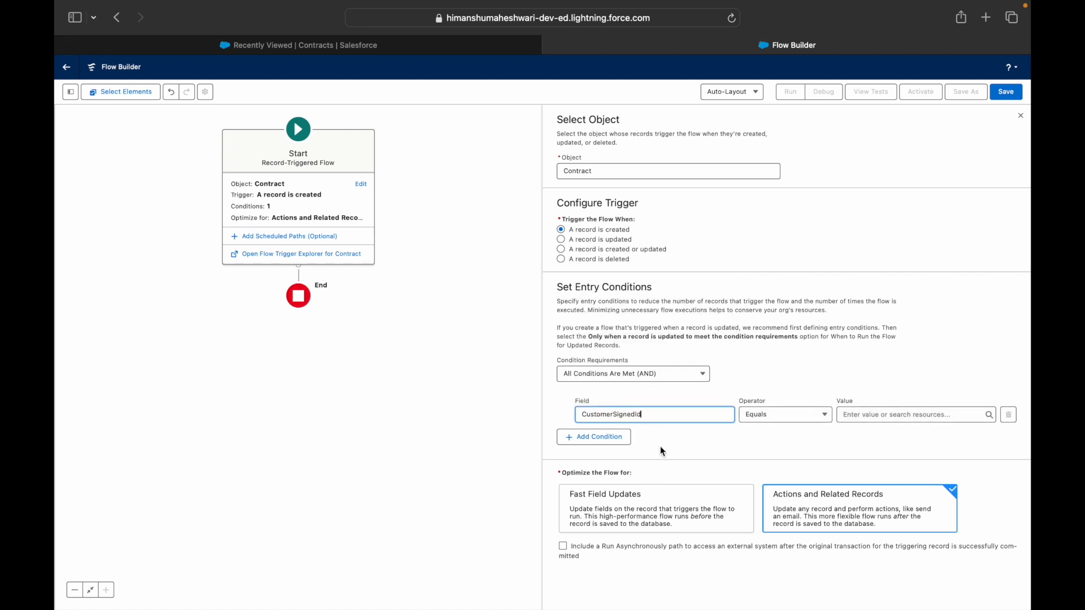
click(685, 443)
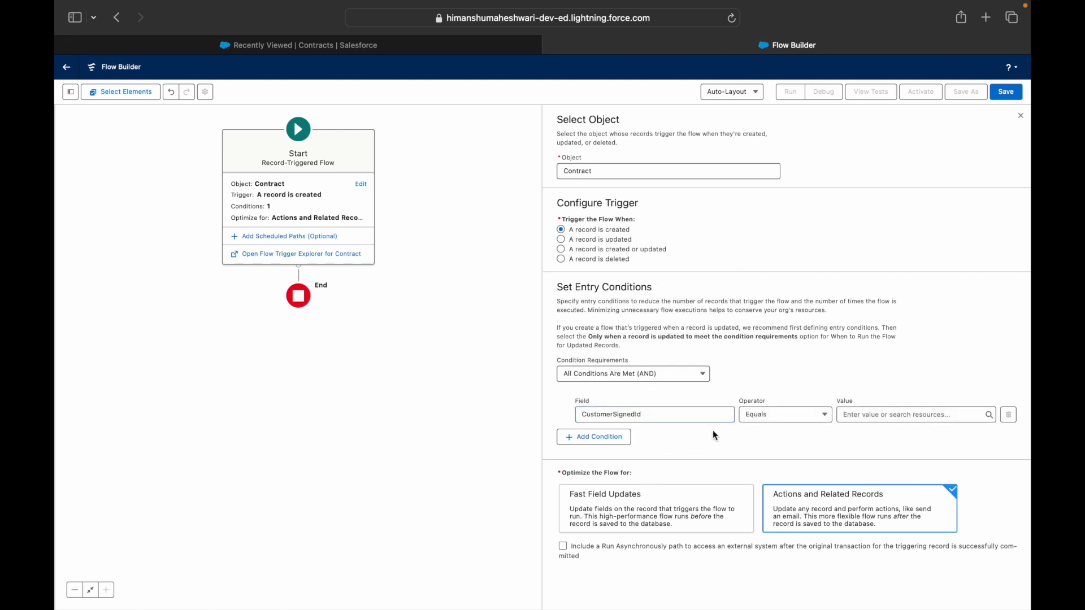
- Complete the CustomerSignedId entry condition with the operator Is Null and the value $GlobalConstant.False
click(815, 421)
click(766, 523)
click(880, 414)
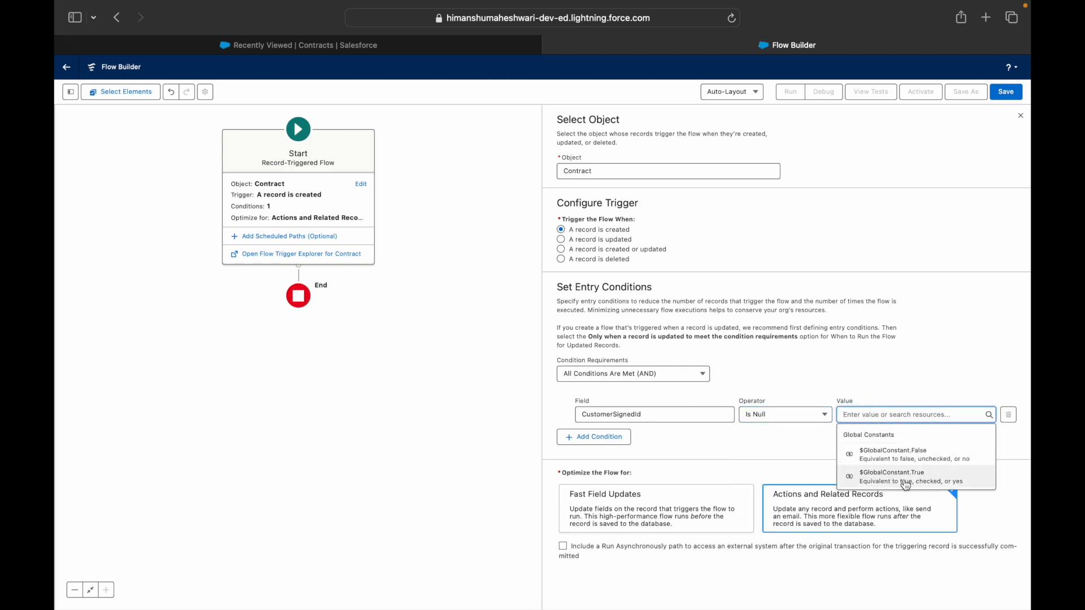
click(904, 451)
click(904, 373)
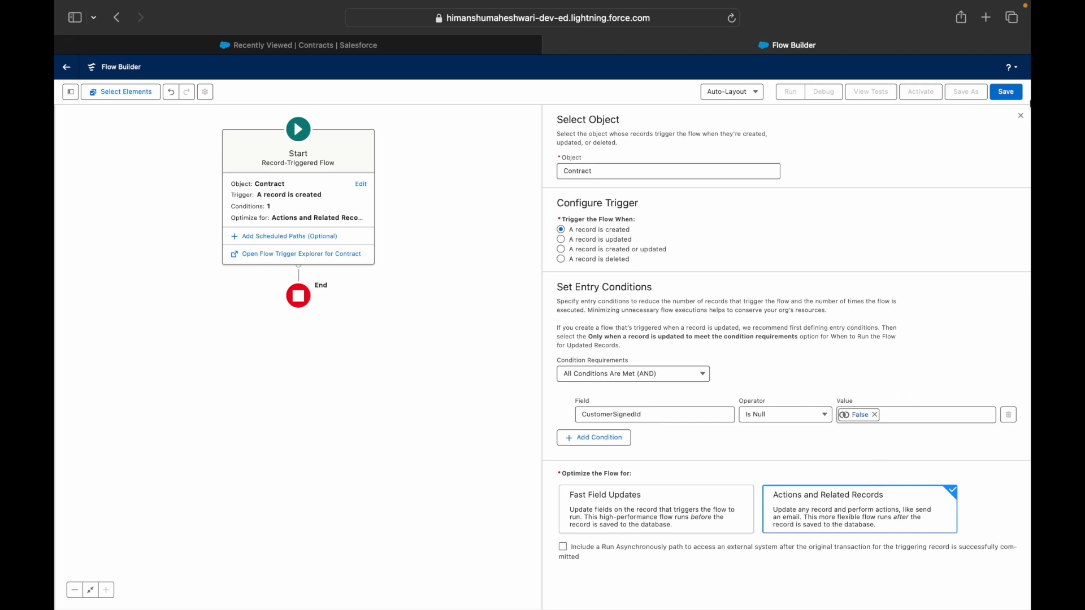
- Save the flow as "RT Flows #9 - Count Number of Contracts per Contact" with the description "For the last 12 months only"
click(1007, 92)
click(492, 302)
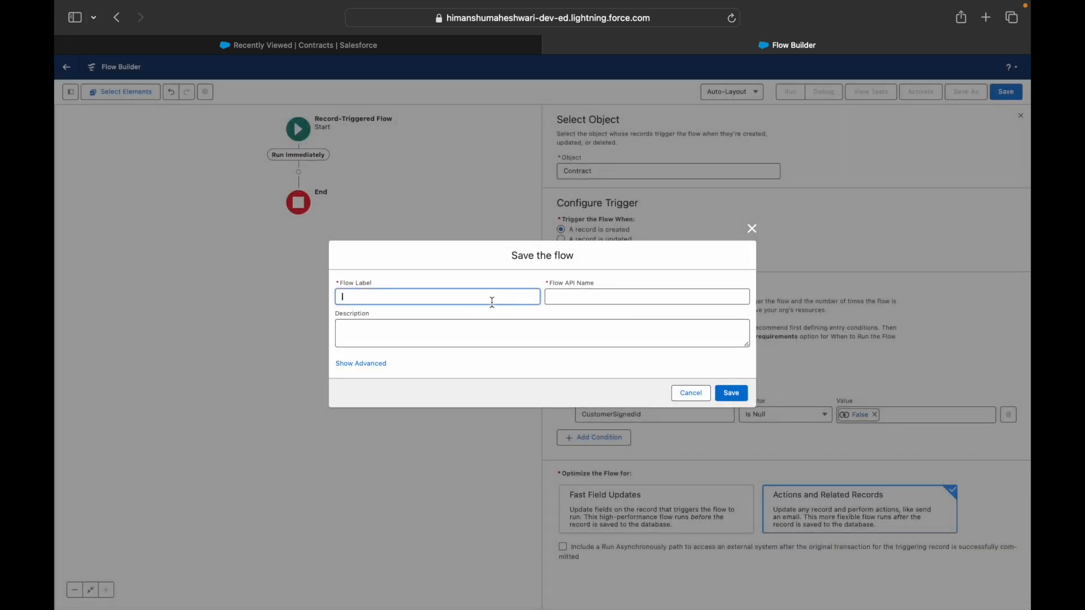
text(RT Flows #9 - Count Number of Contracts per COn)
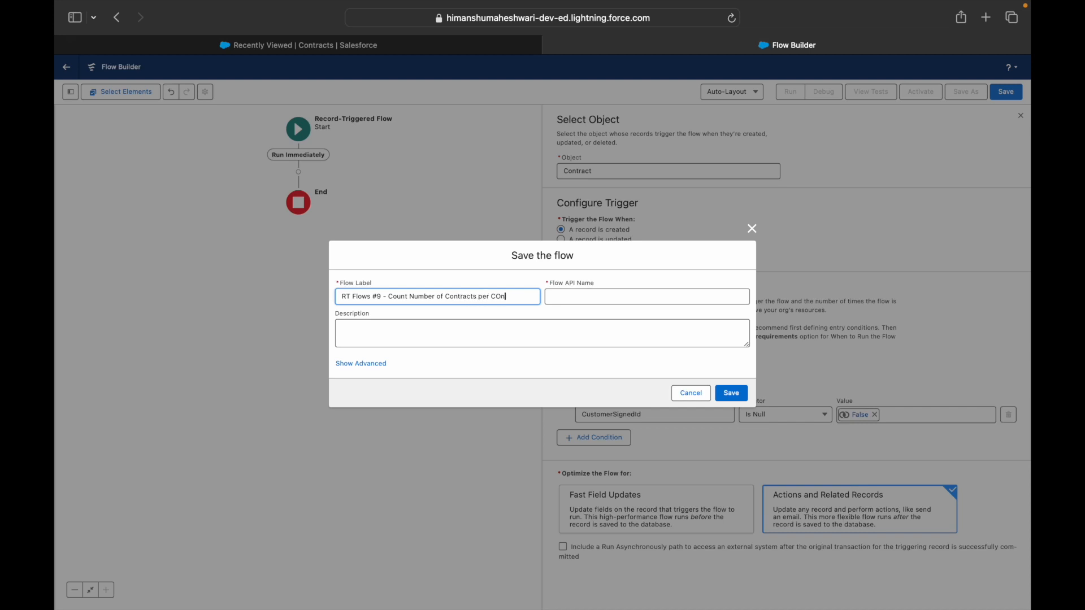
text(tact)
key(Tab)
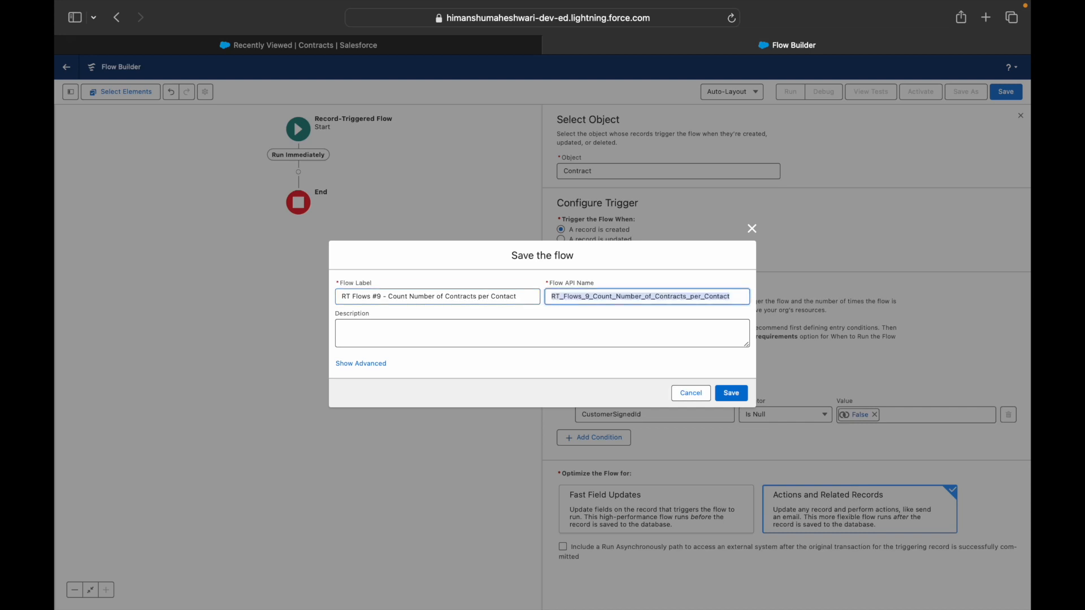
click(519, 342)
text(For the last 12 months only)
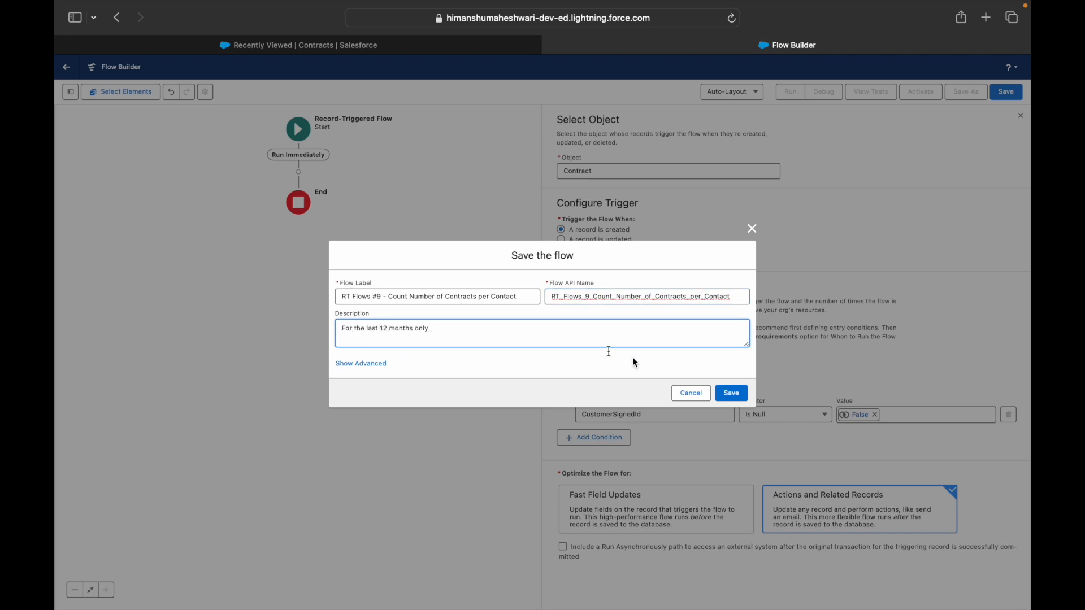
click(727, 393)
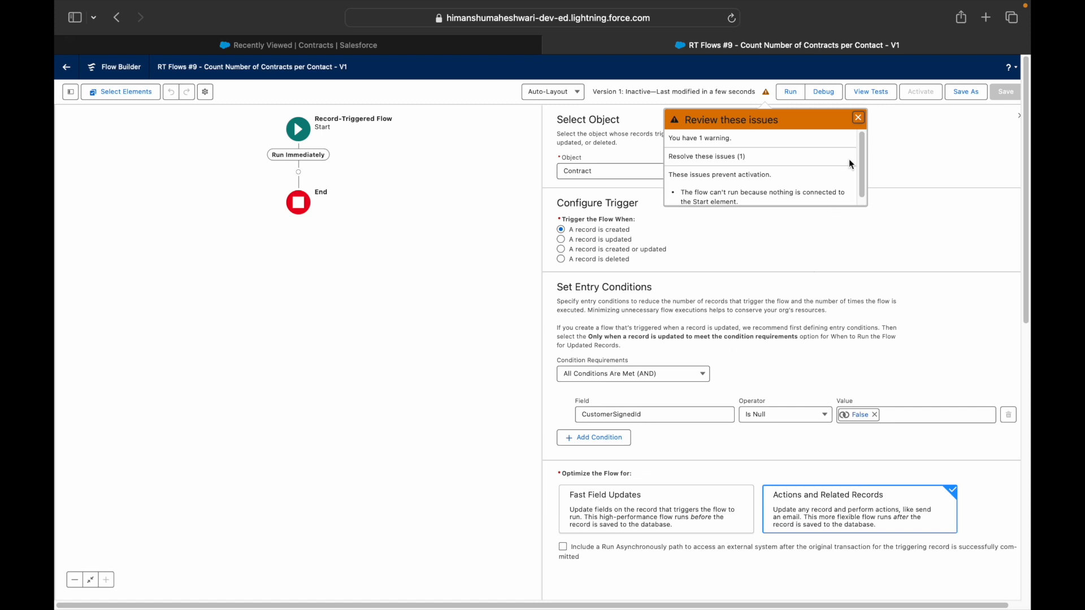
click(858, 117)
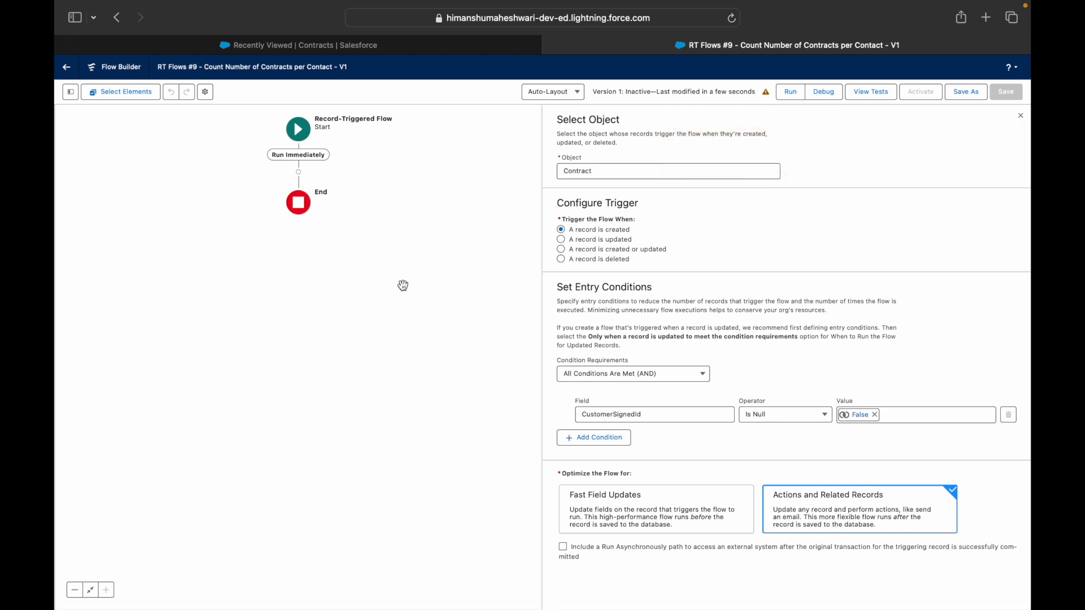
- Add a Get Records element right after the flow start and label it "Fetch all contract records"
drag(402, 286, 453, 295)
click(351, 182)
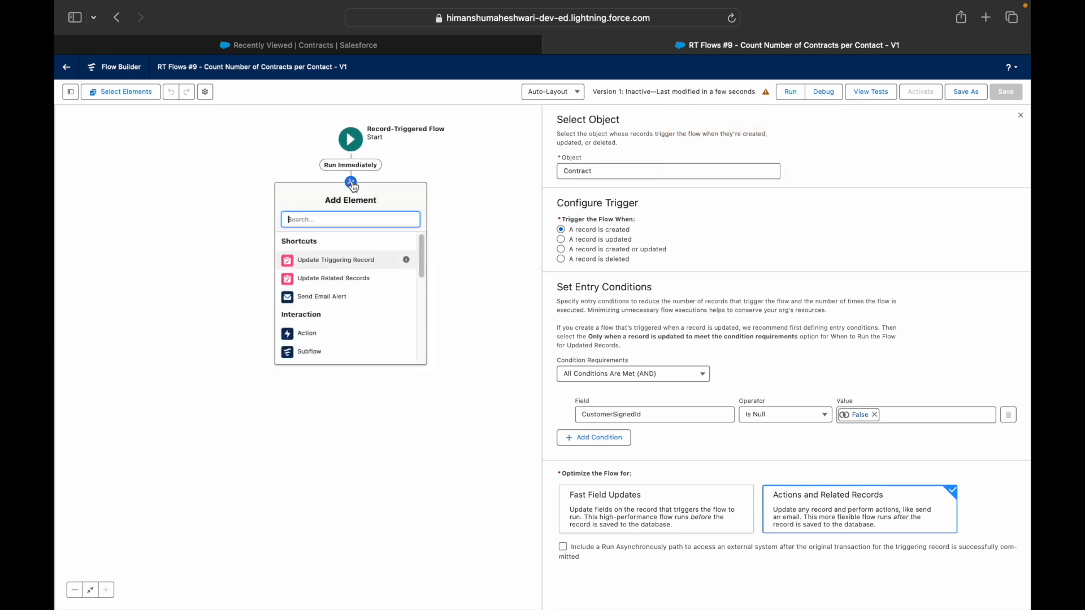
text(get record)
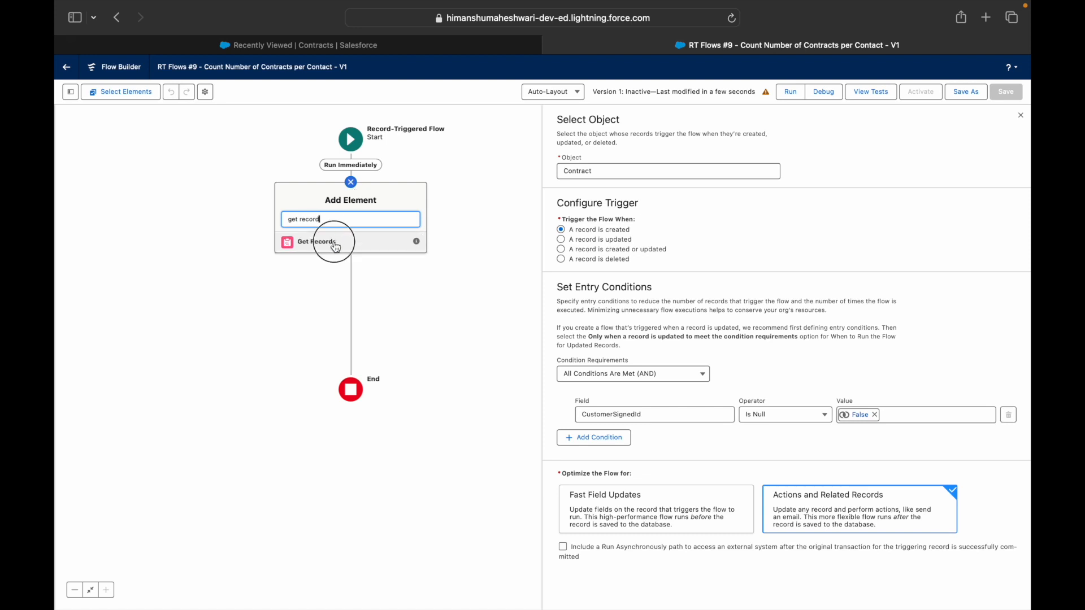
click(335, 243)
text(Get)
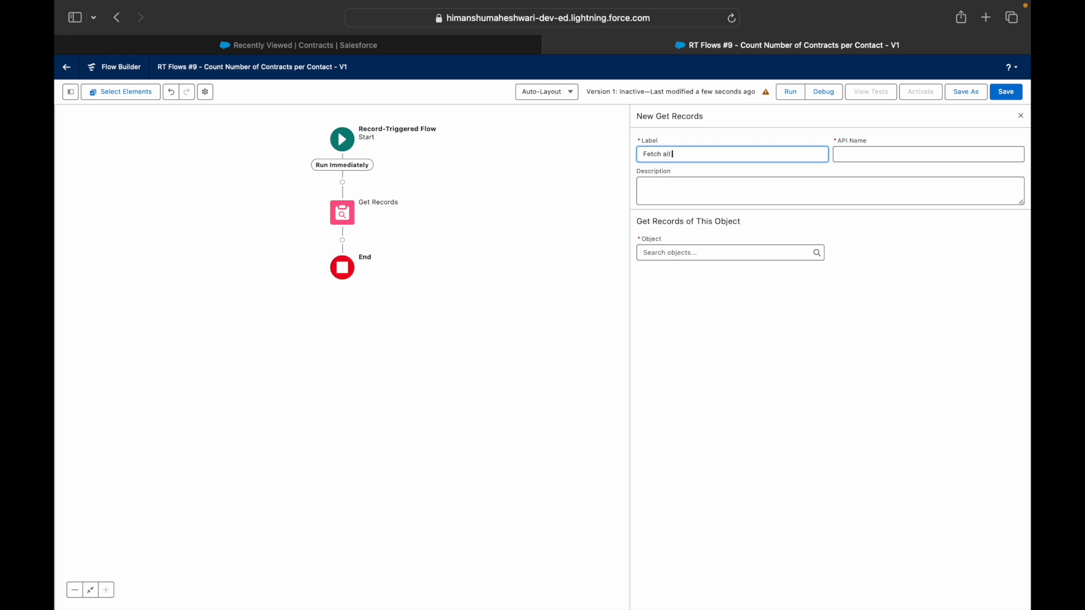
text(act records)
key(Tab)
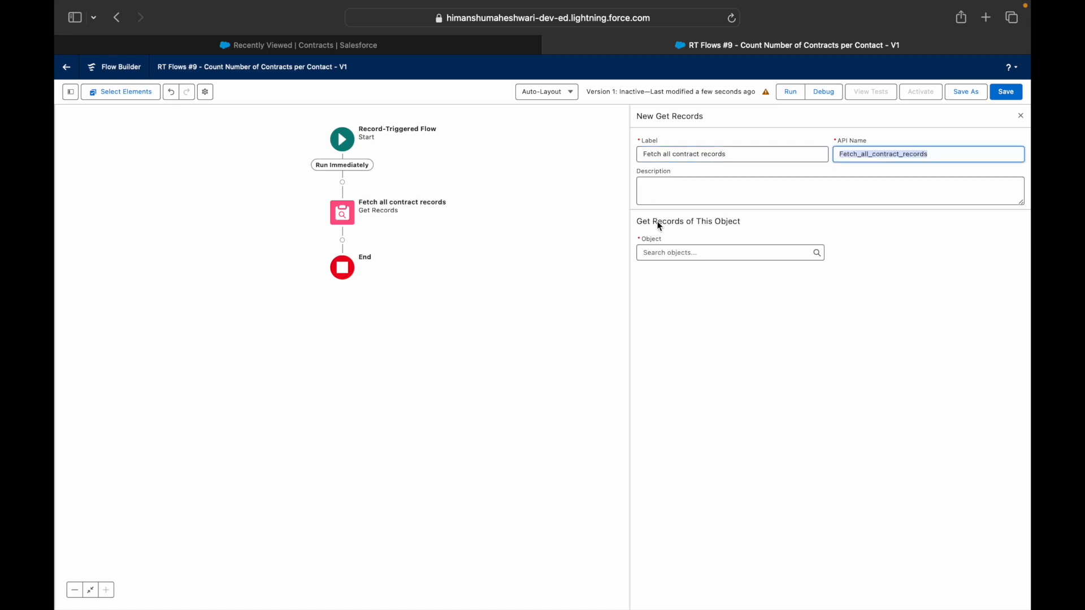
- Set the Get Records object to Contract and choose CustomerSignedId as the filter condition field
click(683, 252)
text(Contract)
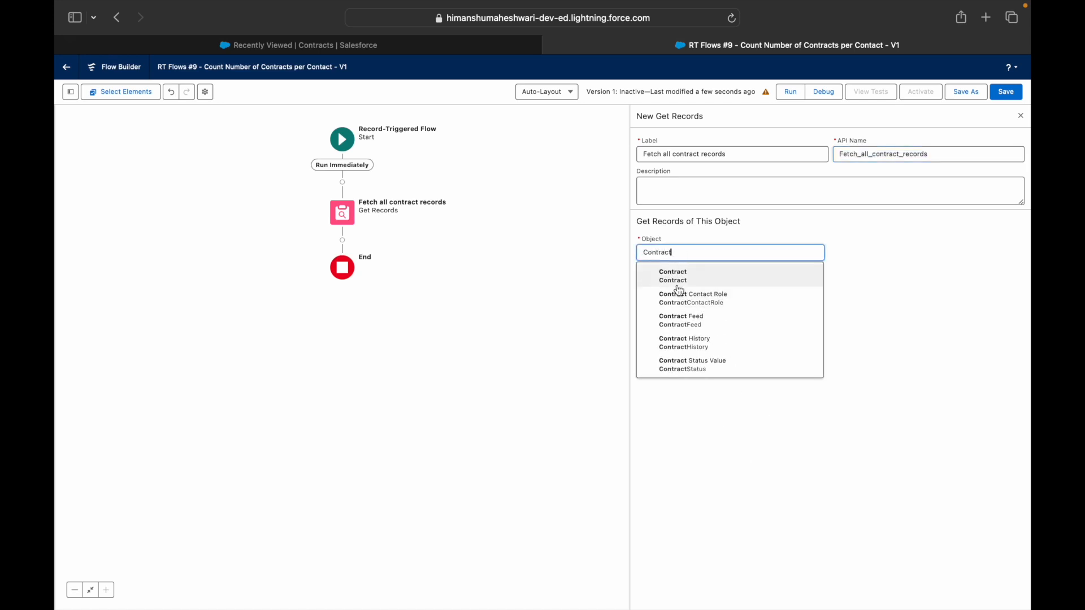
click(674, 280)
click(712, 353)
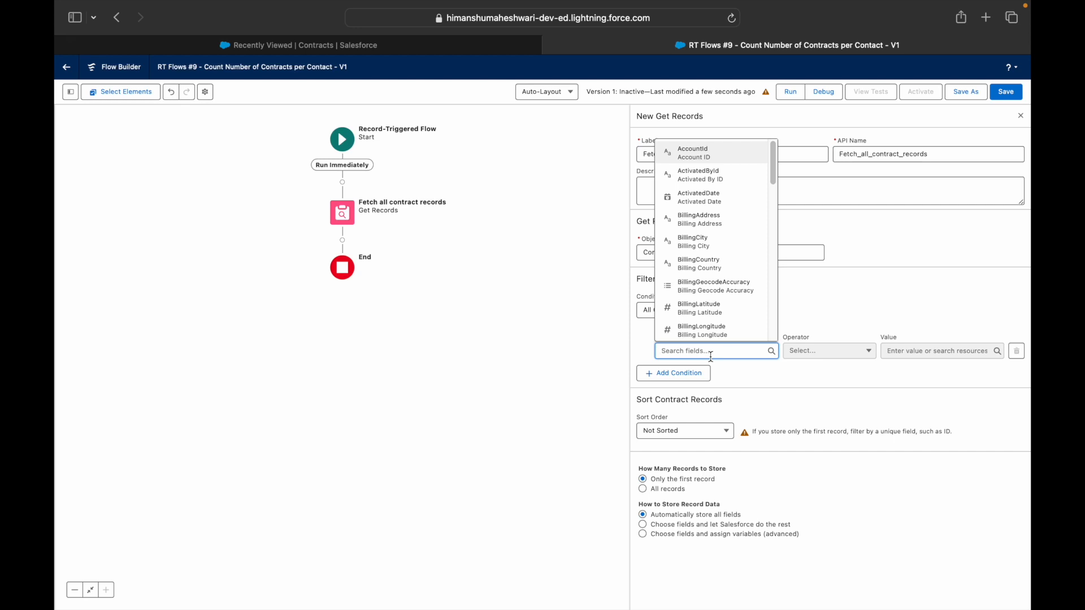
text(CustomerS)
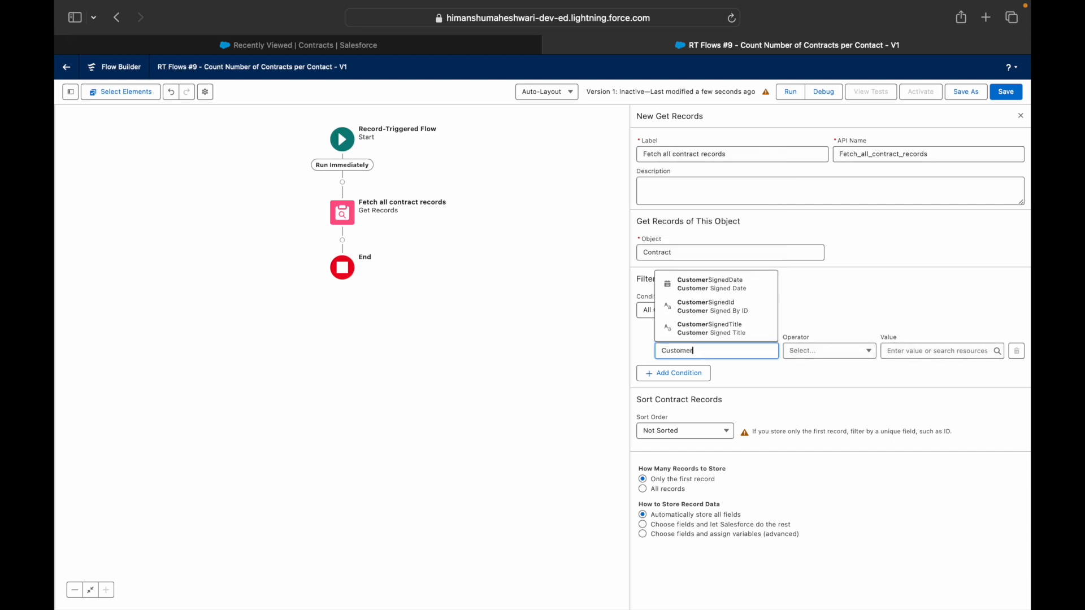
key(Down)
key(Down)
key(Return)
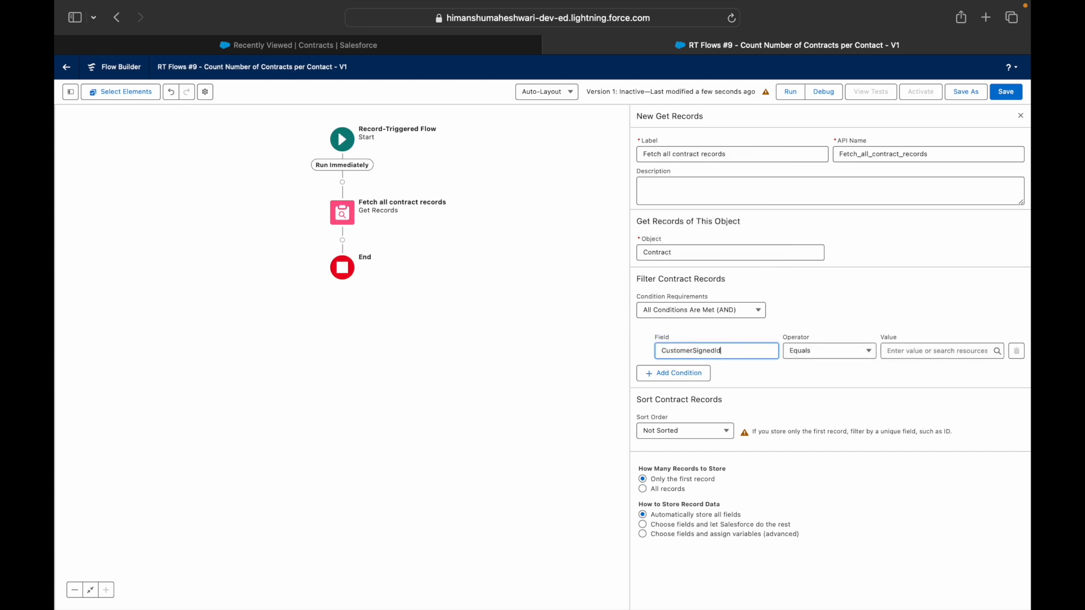
- Set the CustomerSignedId filter value to the triggering record's CustomerSignedId ($Record.CustomerSignedId)
click(919, 352)
text(Record)
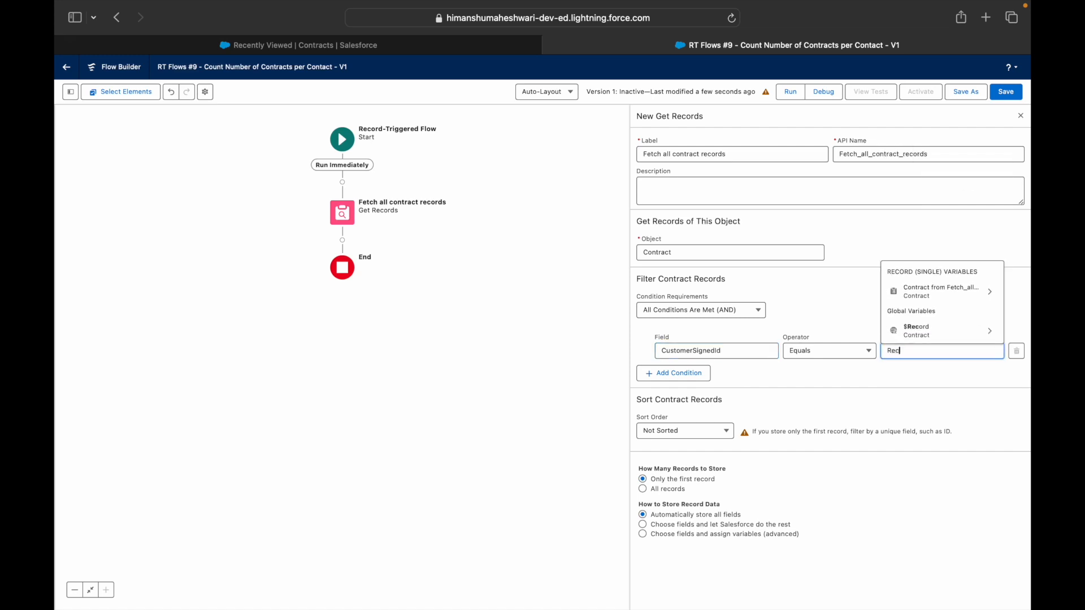
key(Down)
key(Down)
key(Return)
text(Custo)
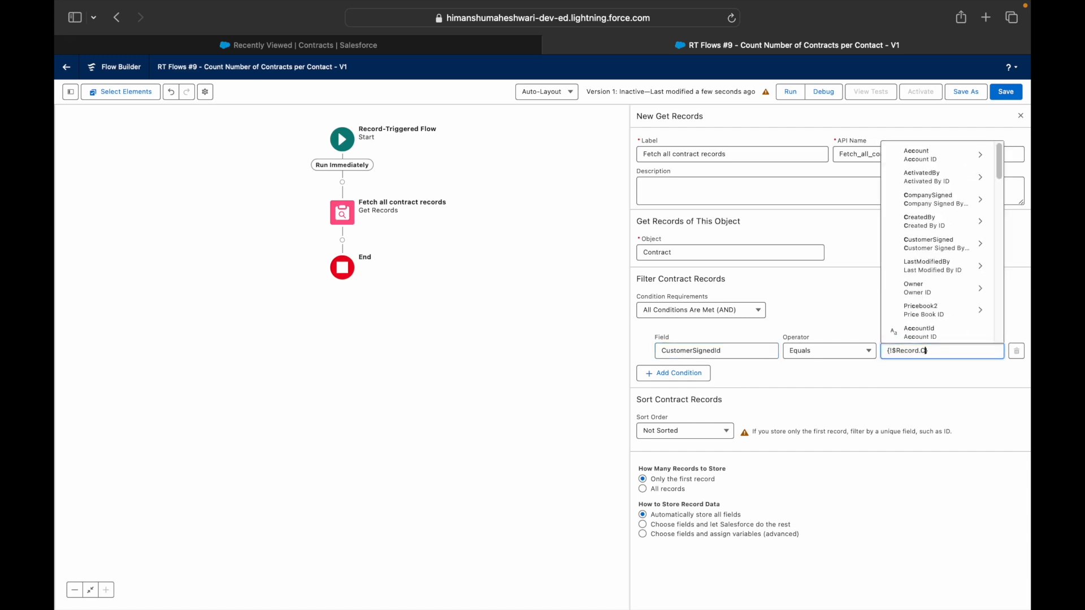
key(Down)
key(Down)
key(Return)
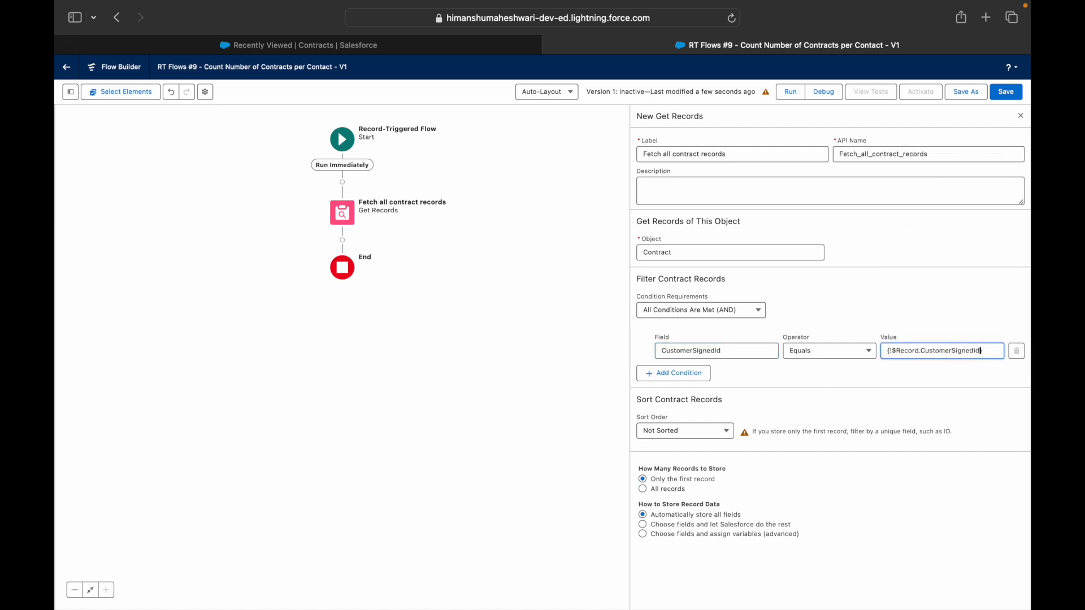
click(951, 314)
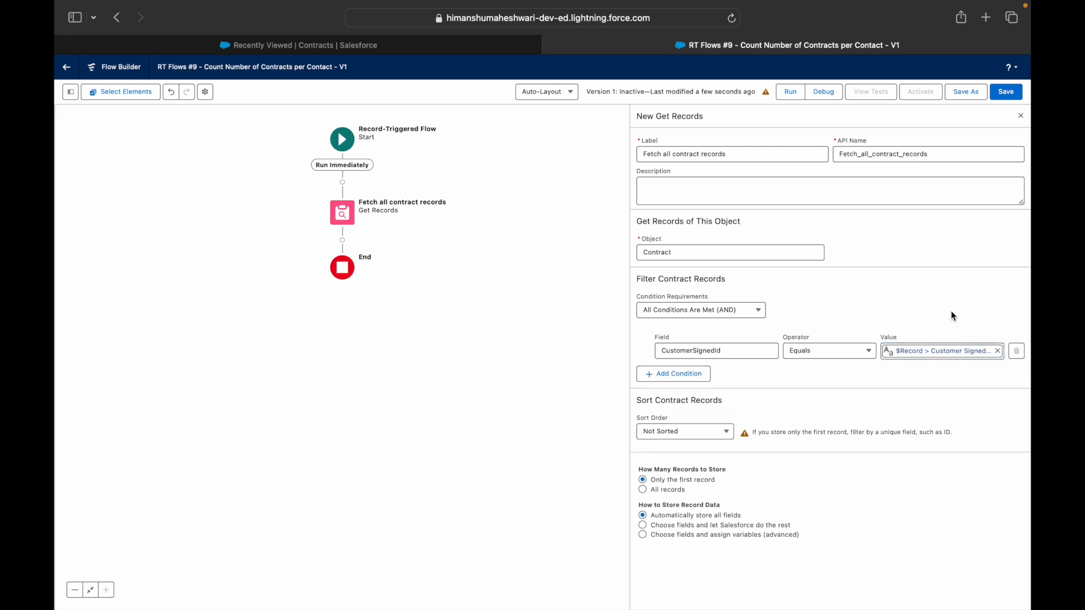
- Set the Get Records element to store all records
click(679, 489)
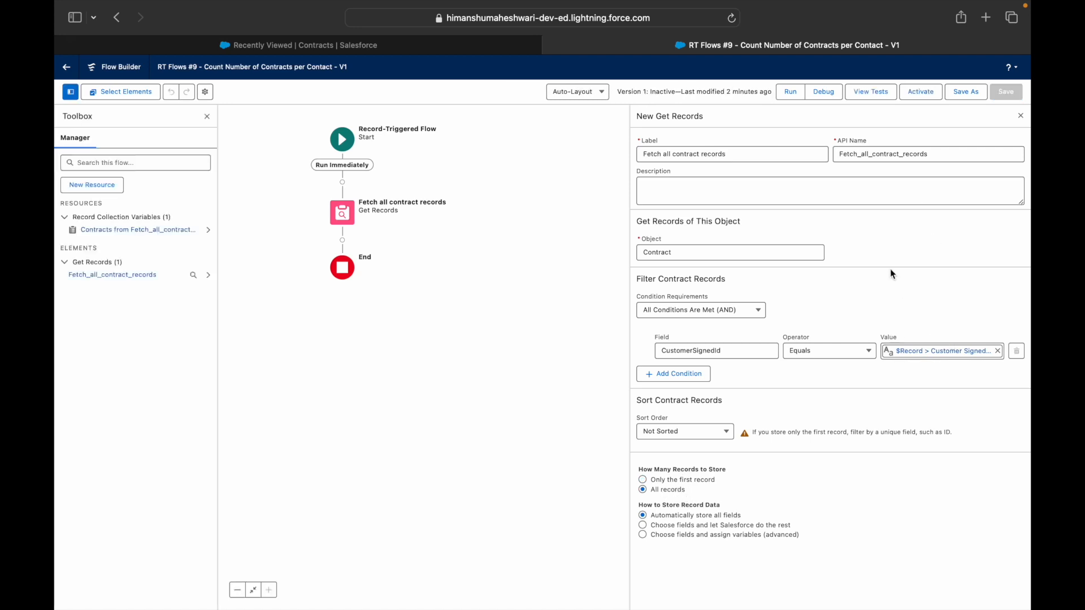
click(728, 158)
click(521, 312)
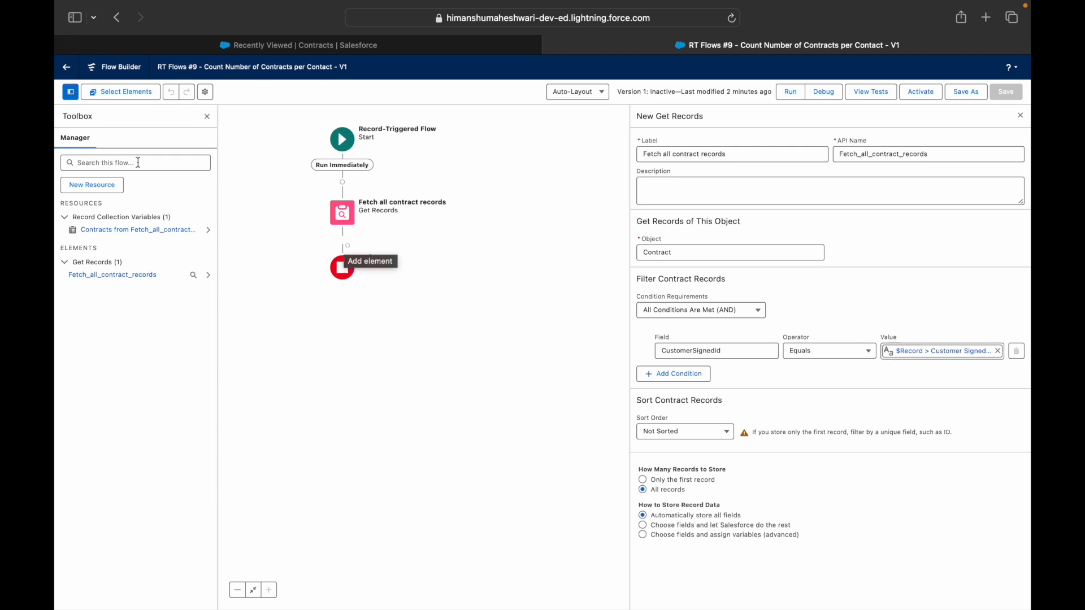
- Add an Assignment element after the "Fetch all contract records" element
click(343, 241)
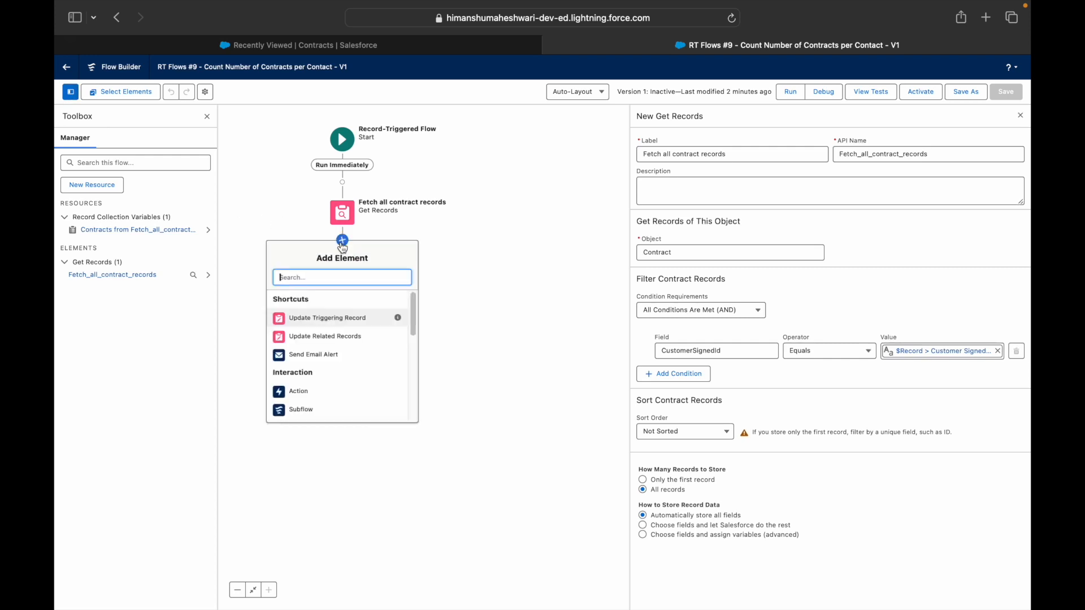
text(Assignment)
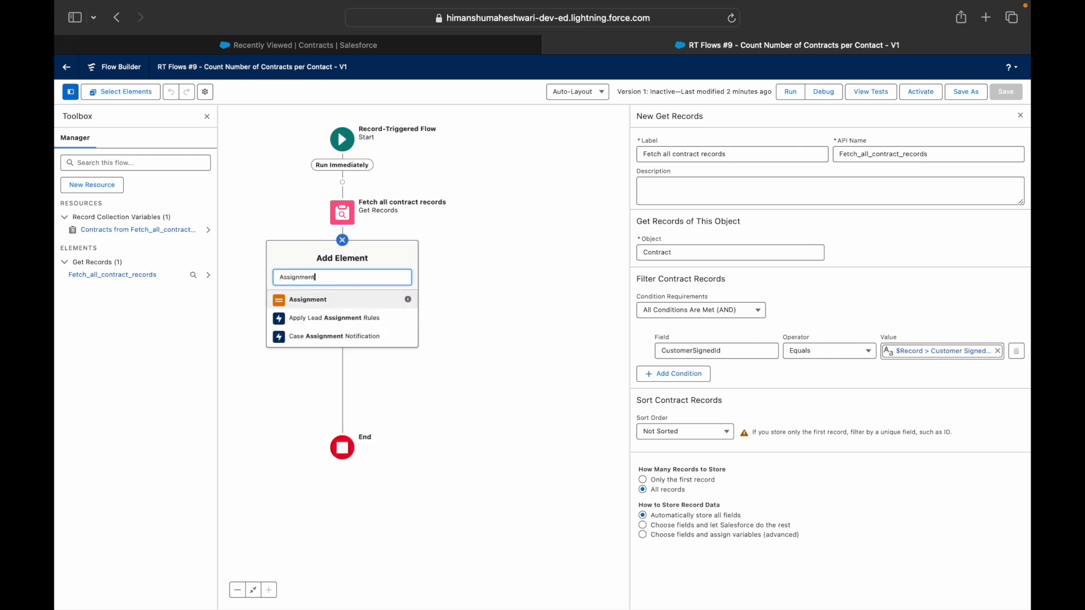
click(326, 300)
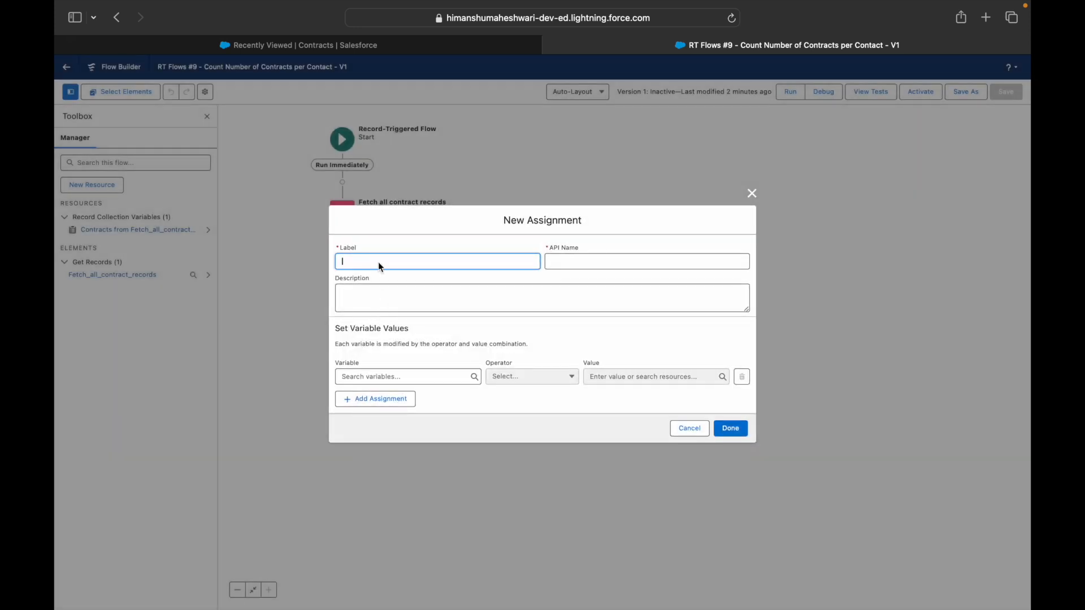
text(TotalContractCount)
key(Tab)
click(365, 376)
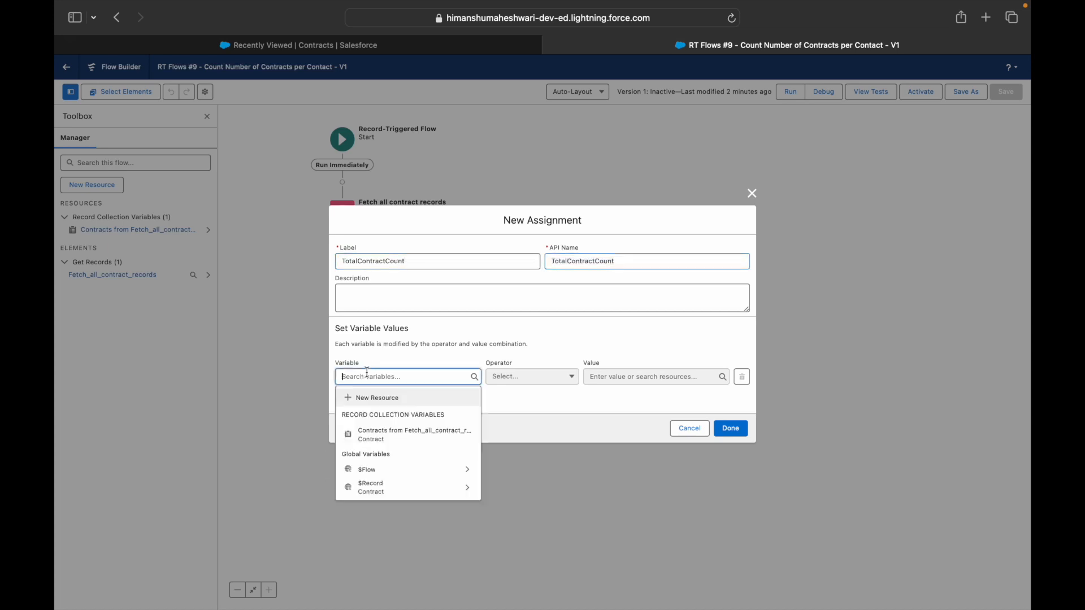
- Label the assignment "Counting Number of Contracts" and regenerate its API name as Counting_Number_of_Contracts
click(398, 263)
double_click(398, 263)
text(Counting Nu)
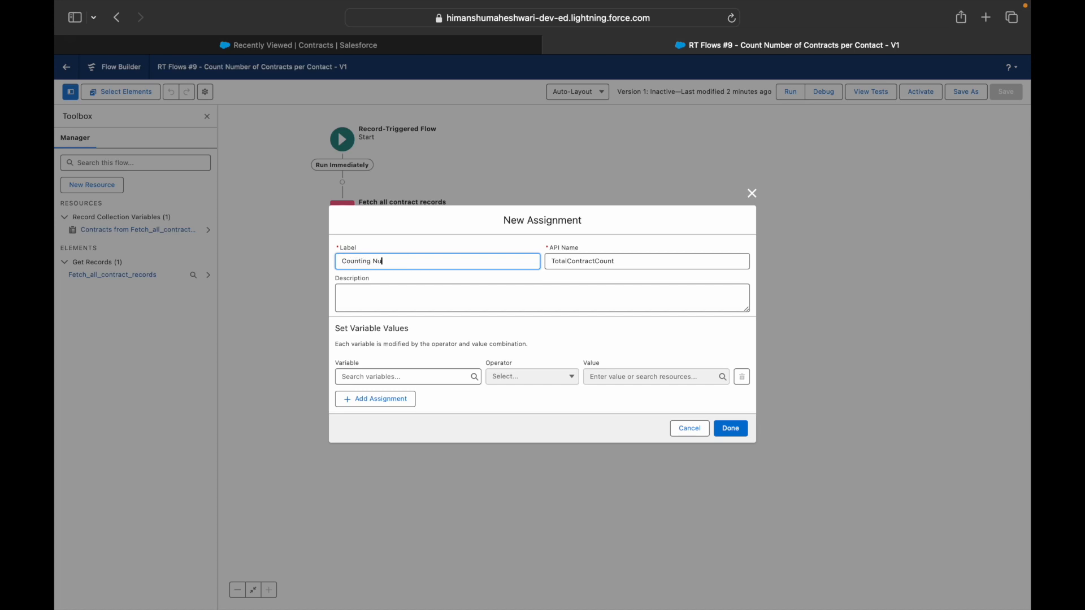
text(mber of Contracts)
key(Tab)
key(BackSpace)
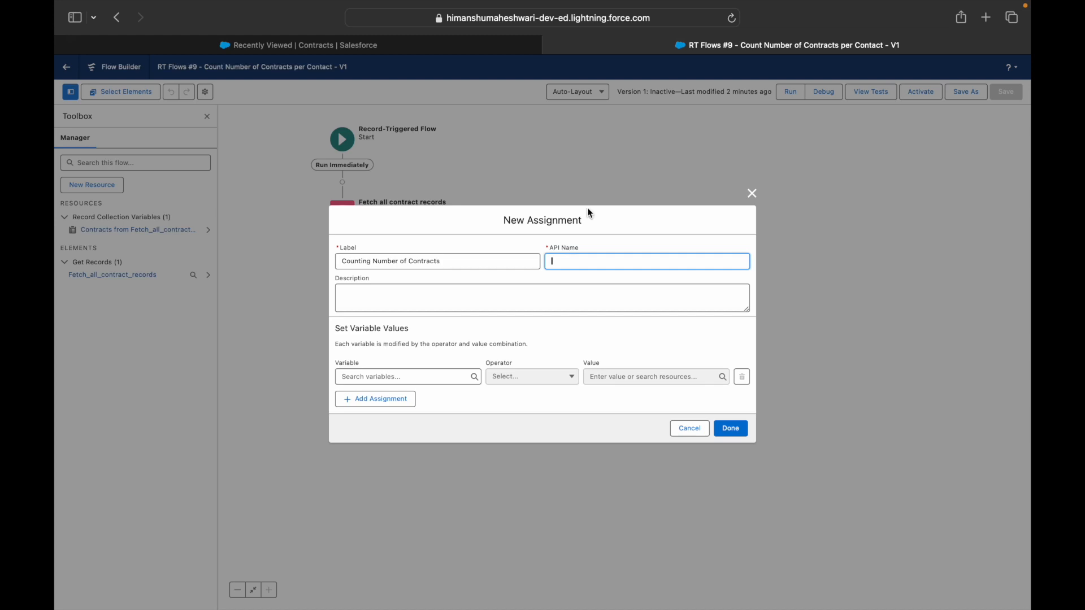
click(466, 264)
key(Tab)
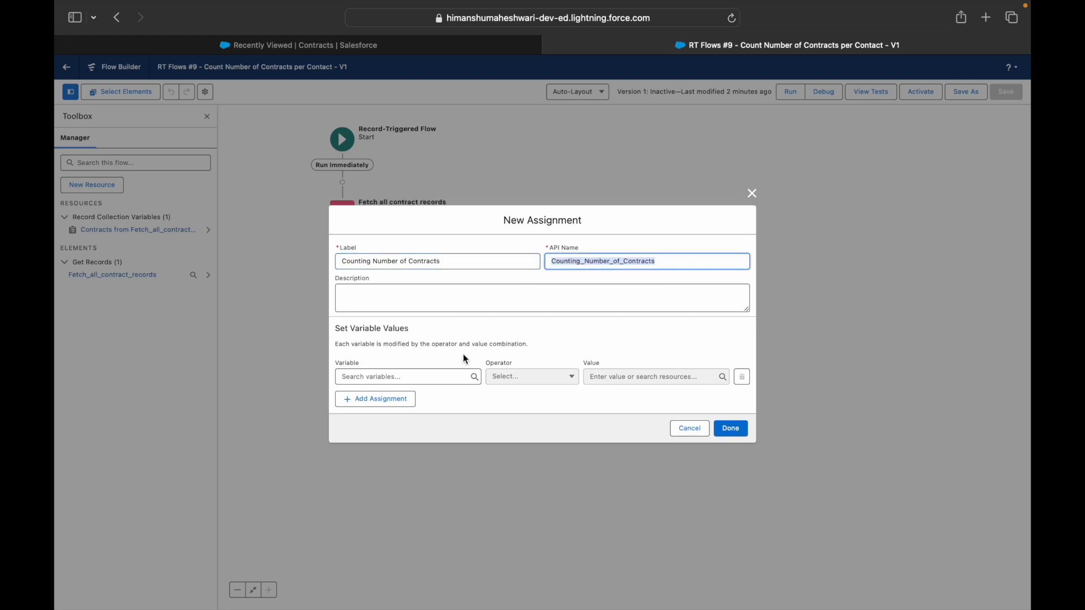
- Start a new resource of type Variable from the assignment's variable field, with the API name ContractCounter
click(400, 375)
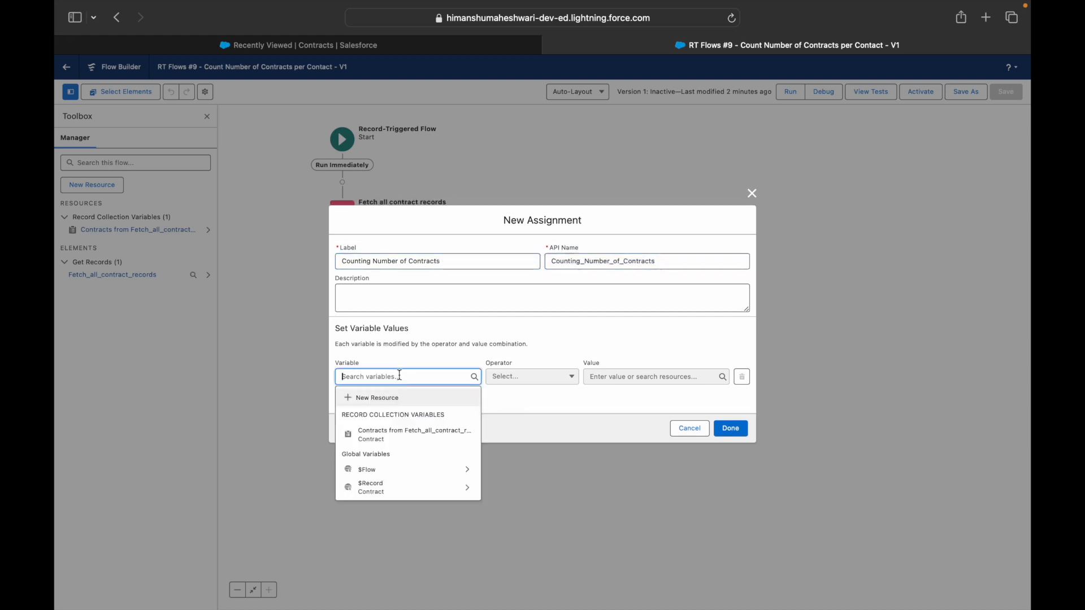
click(376, 397)
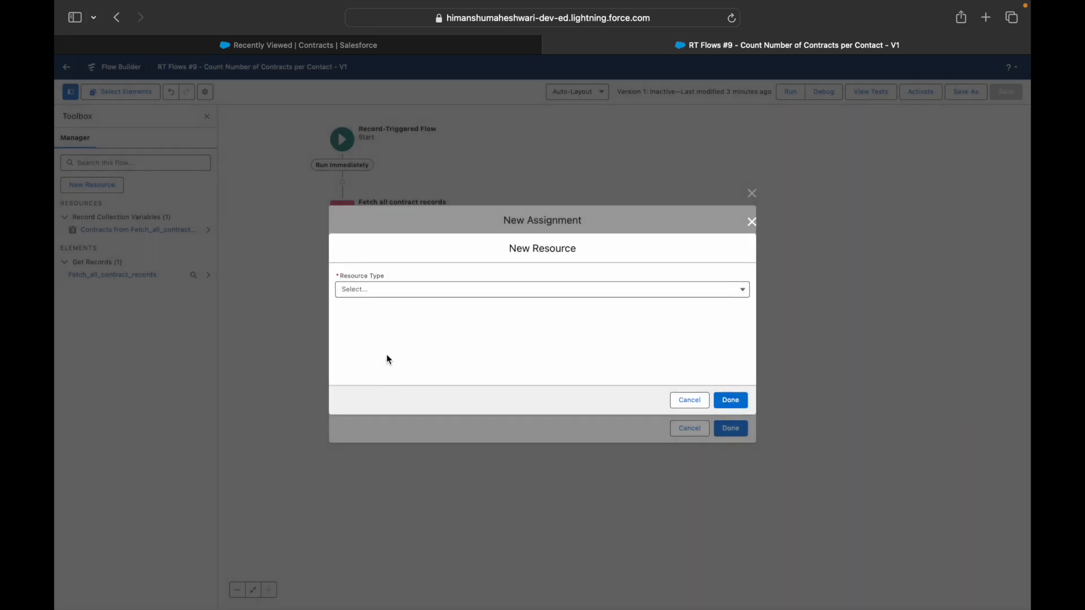
click(391, 288)
click(381, 315)
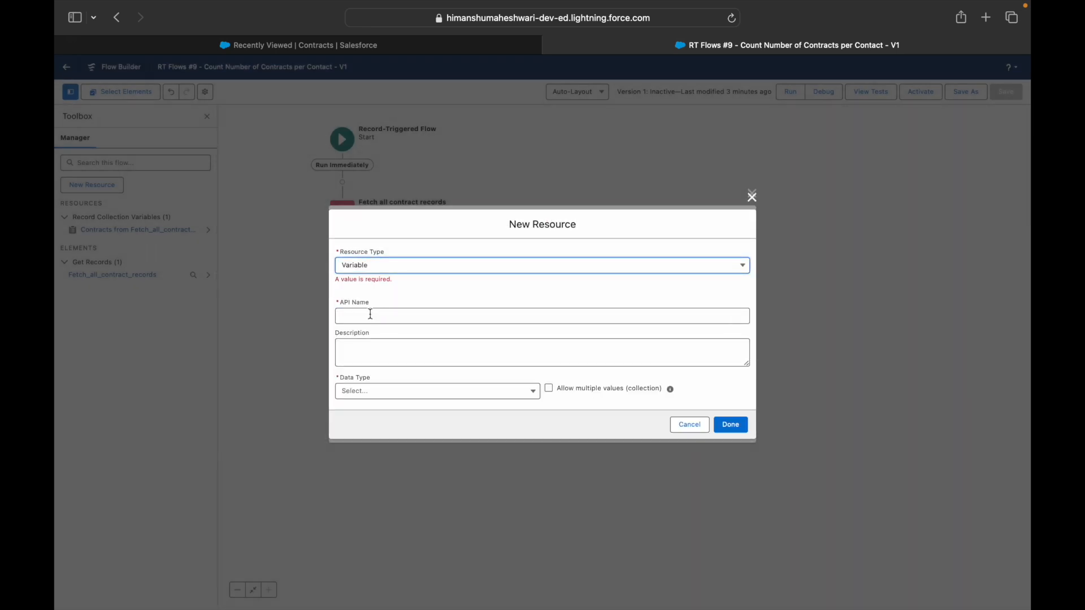
click(370, 315)
text(C)
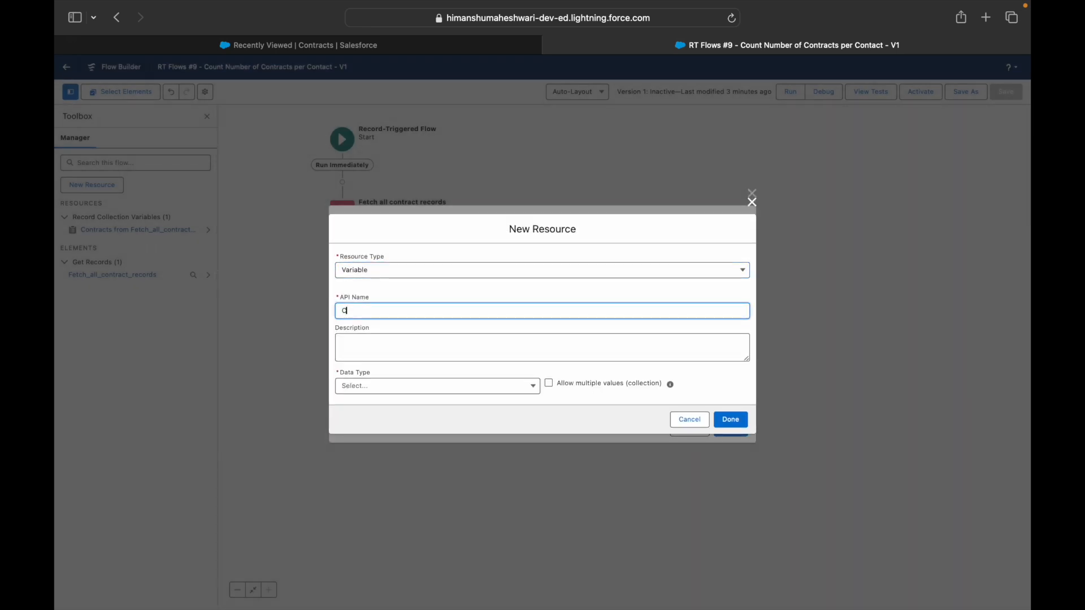
text(ontractCounter)
key(Tab)
- Give the ContractCounter variable the Number data type with 0 decimal places, make it available for input, and finish creating it
click(380, 387)
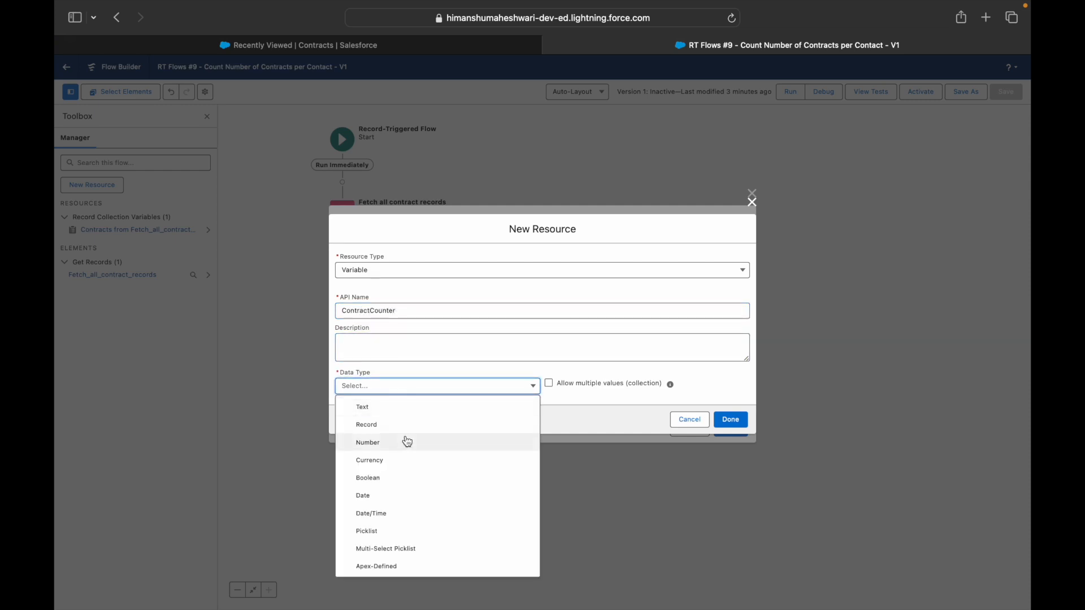
click(404, 443)
click(386, 379)
key(BackSpace)
text(0)
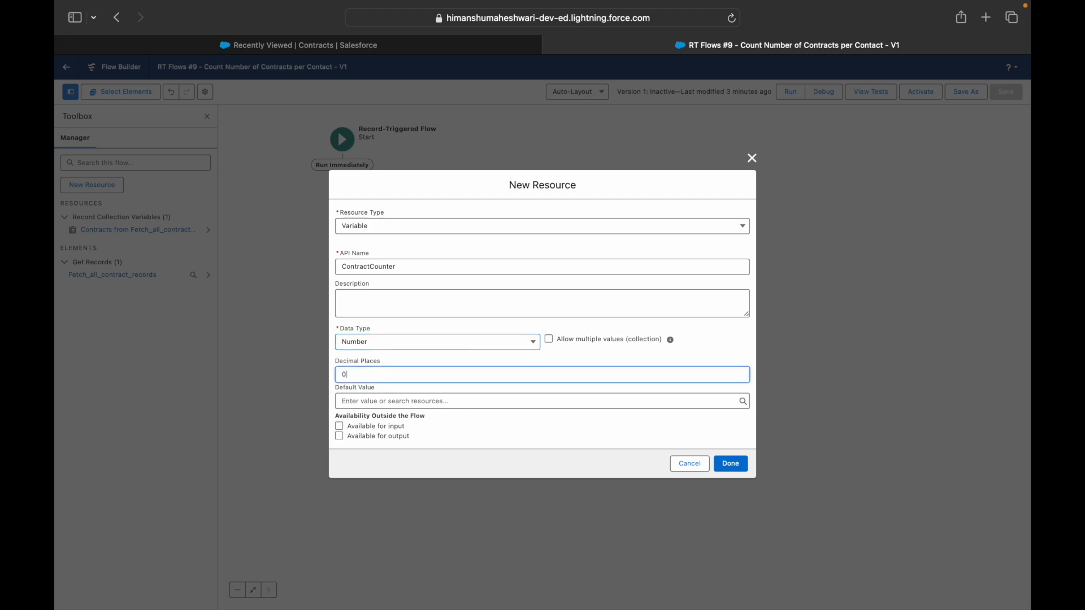
click(378, 426)
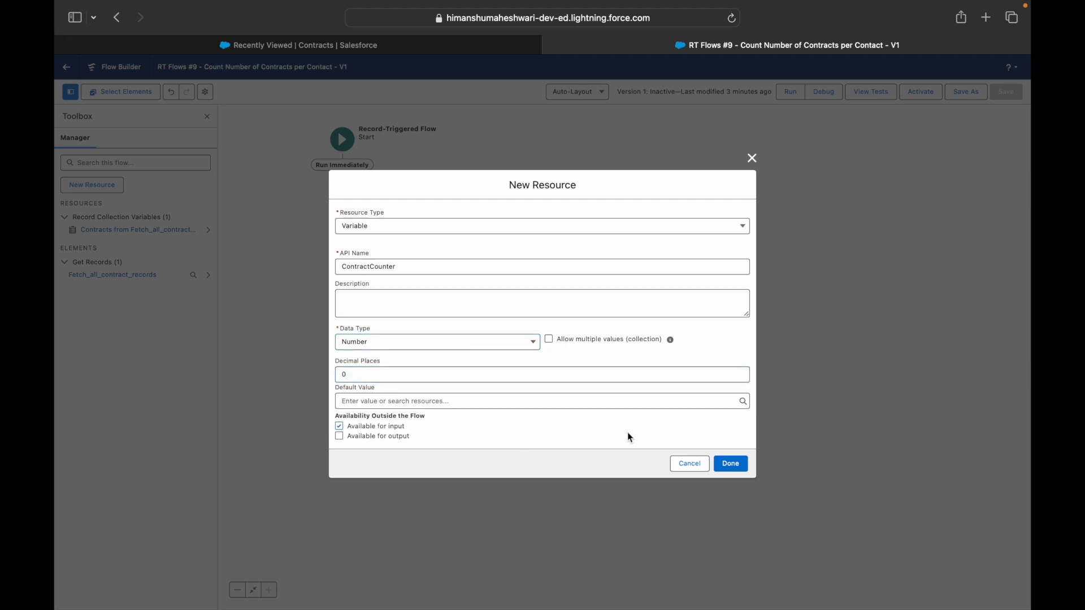
click(739, 473)
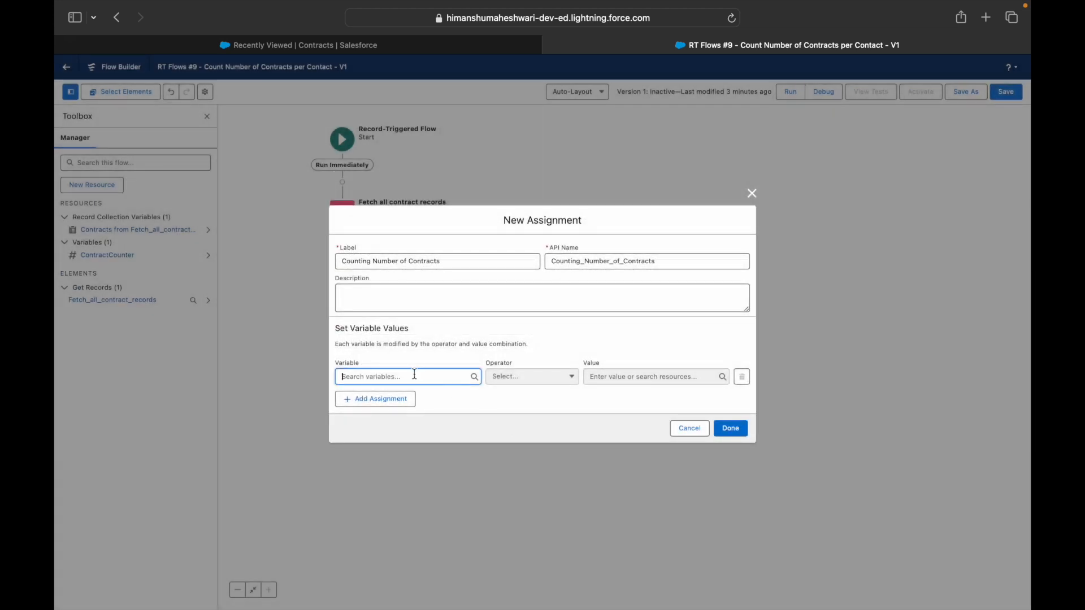
- Assign ContractCounter with the operator Equals Count and the value Contracts from Fetch_all_contract_records
click(414, 374)
text(Contract)
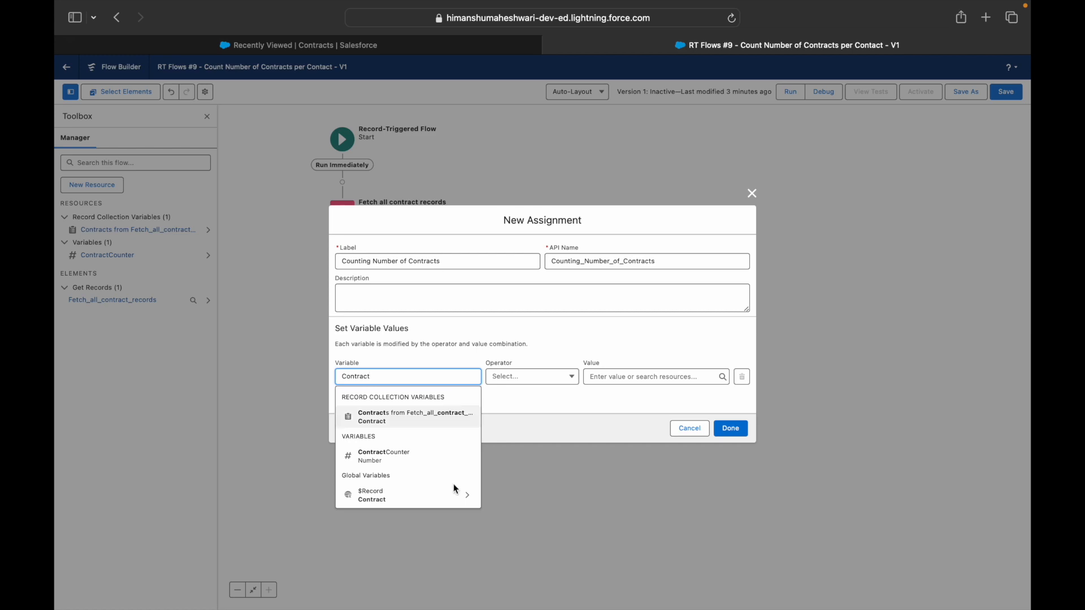
click(413, 454)
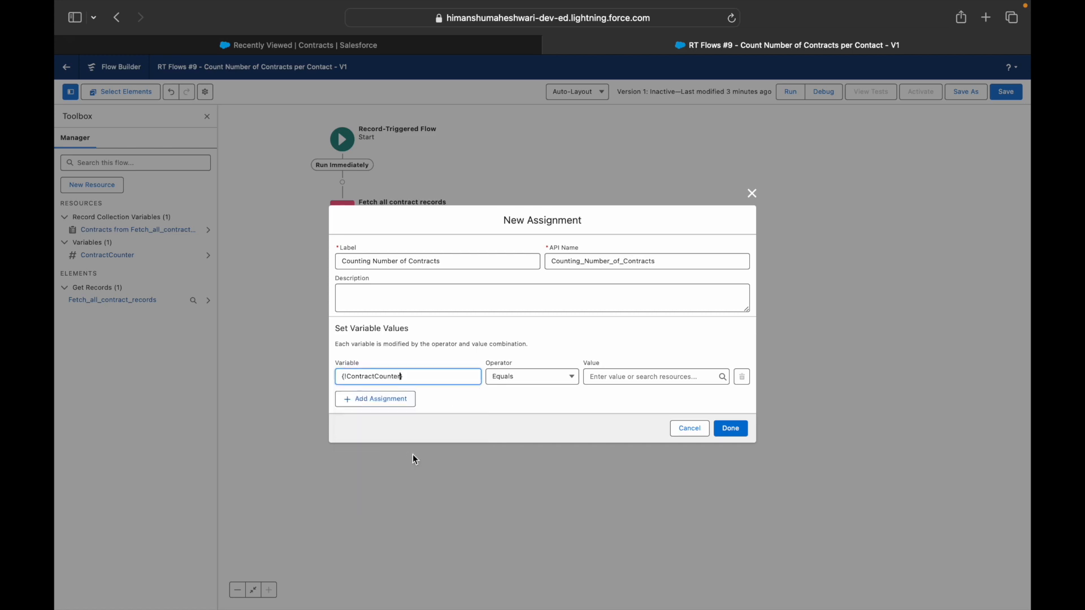
click(533, 380)
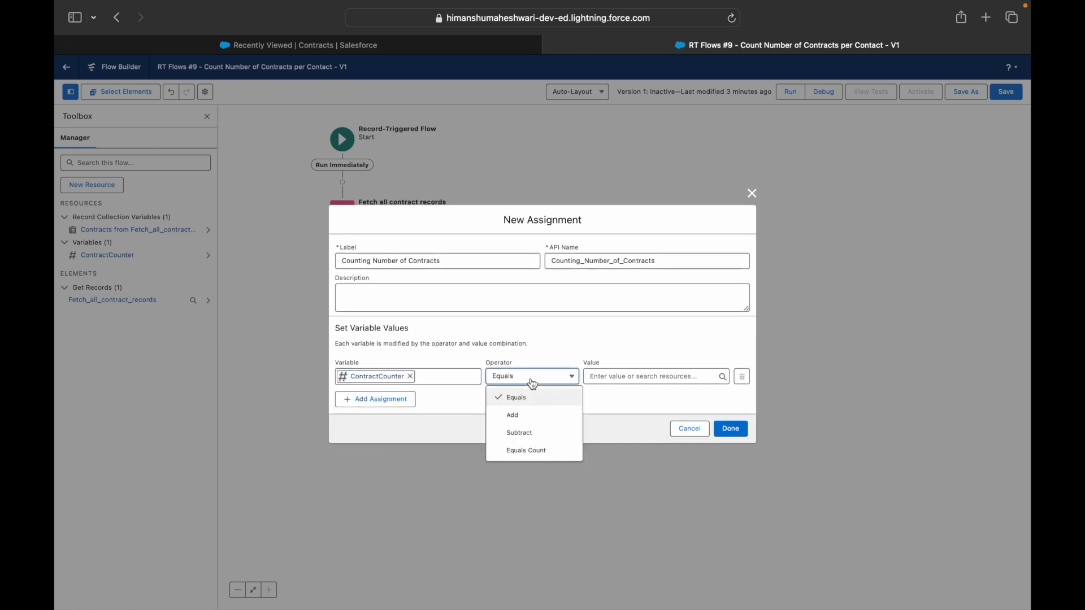
click(534, 451)
click(596, 377)
click(636, 414)
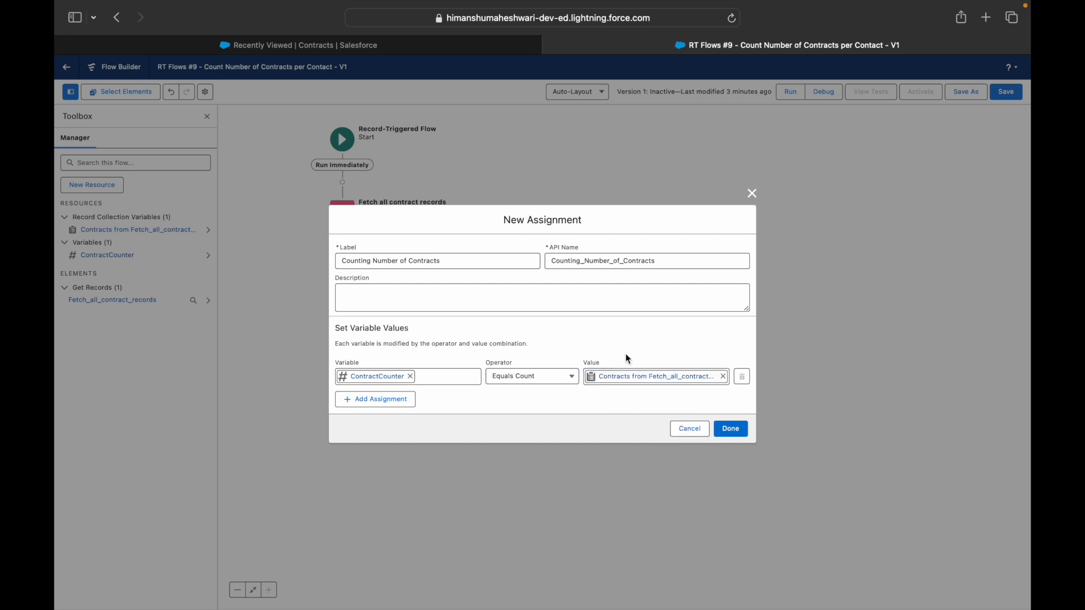
click(527, 379)
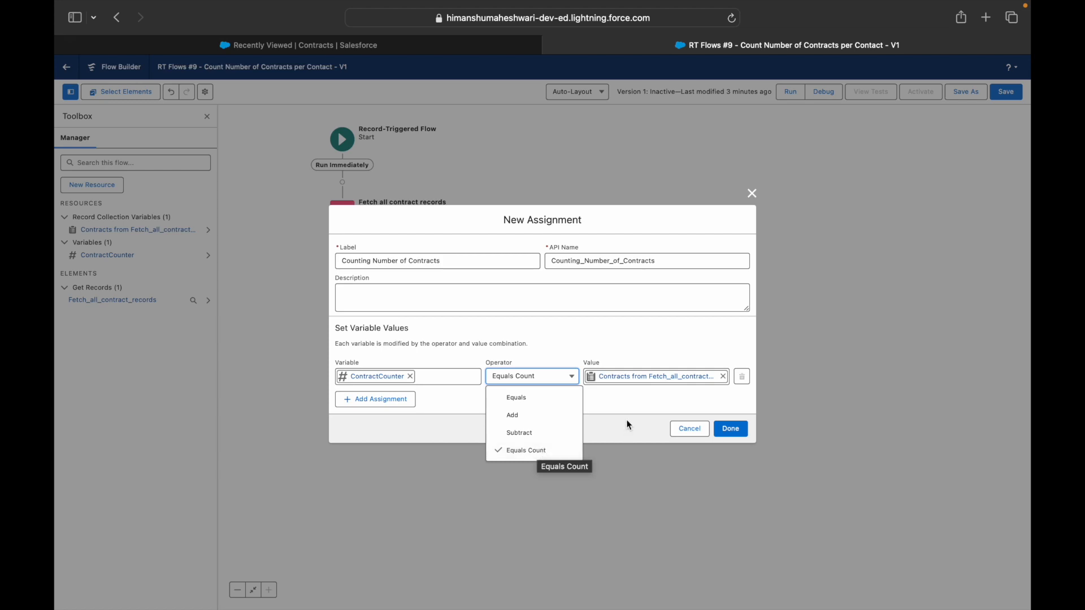
click(631, 394)
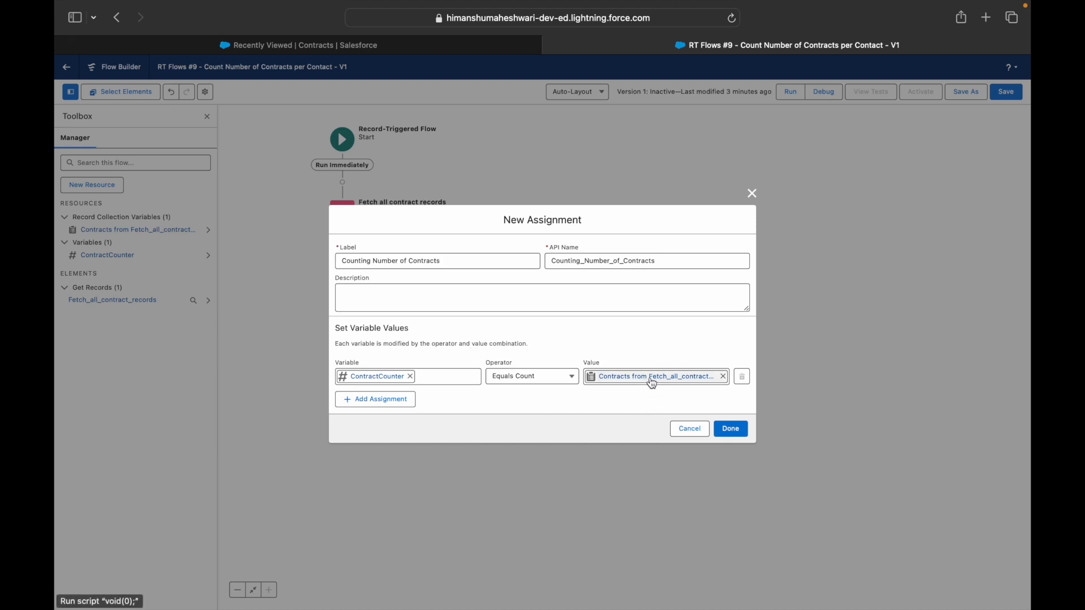
- Review the available operators, keep Equals Count for ContractCounter, and finish creating the Counting Number of Contracts assignment
click(534, 383)
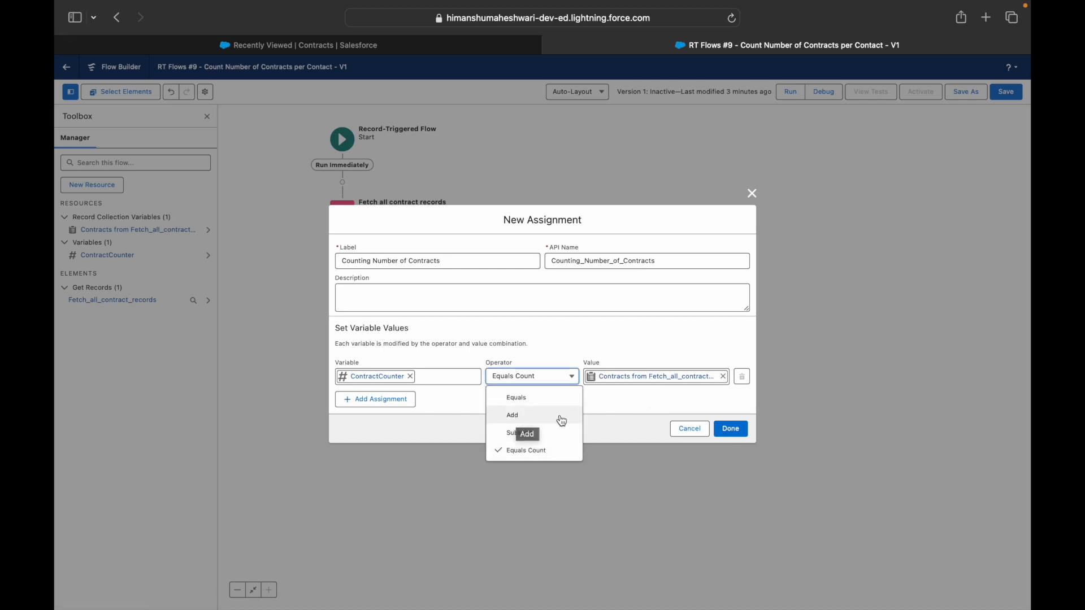
click(621, 410)
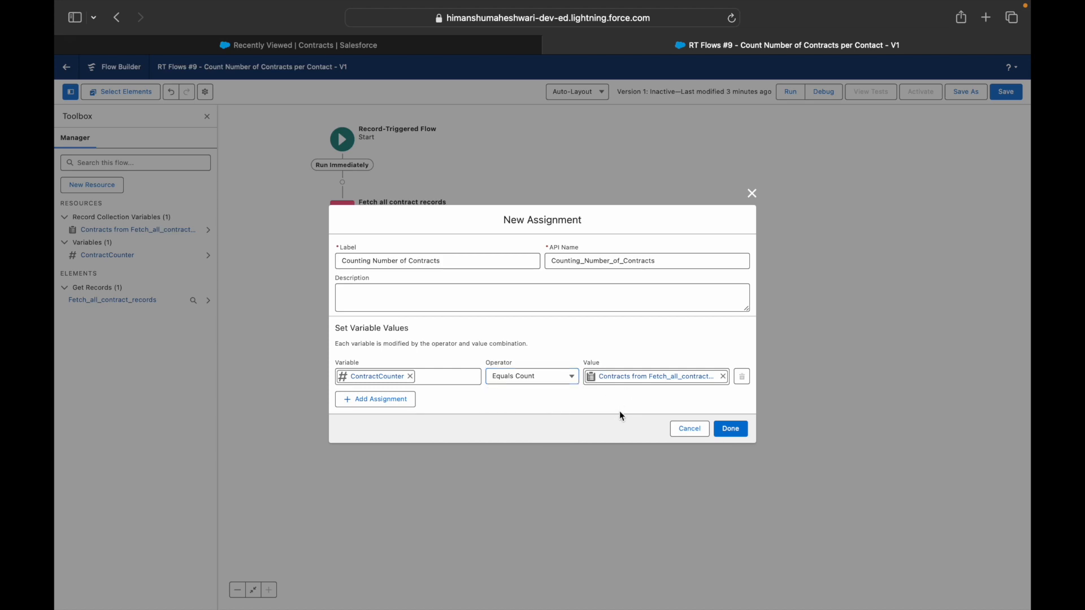
click(541, 378)
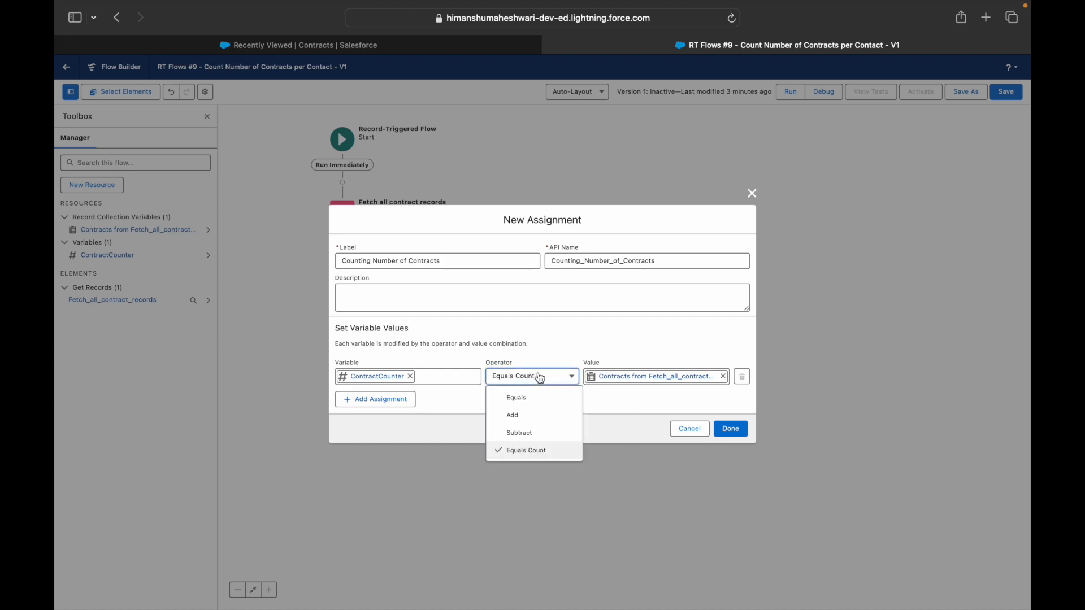
click(533, 462)
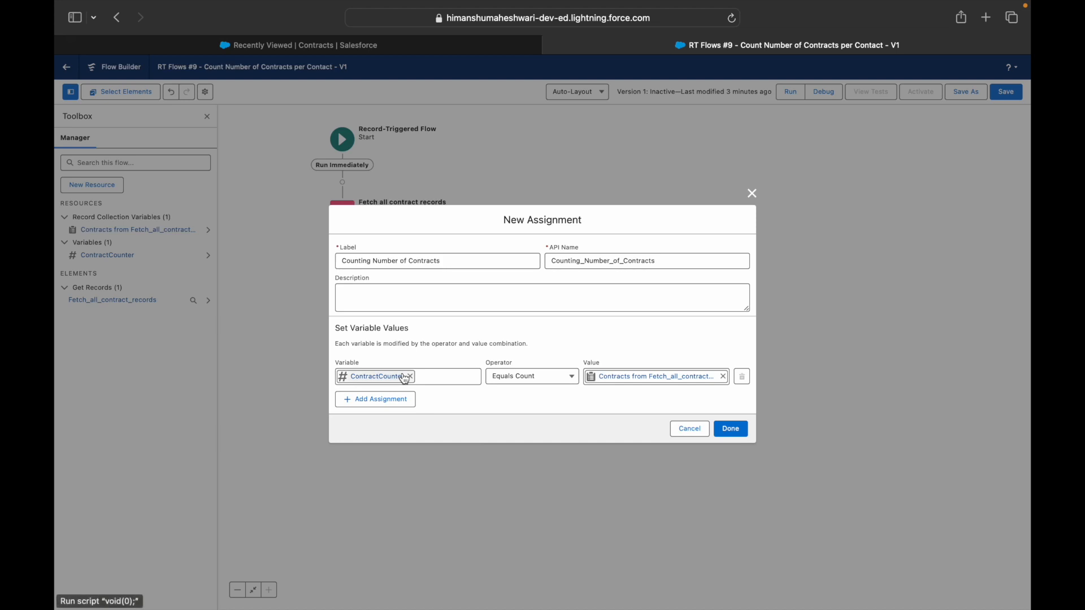
click(729, 430)
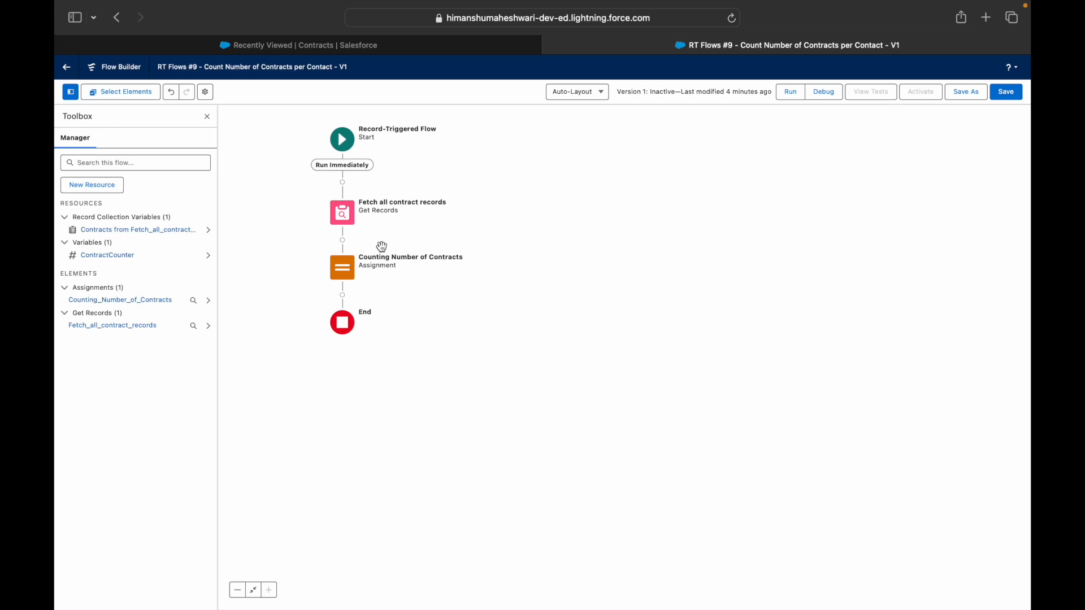
- Add a second filter condition to the Fetch all contract records element on CreatedDate with the operator Greater Than
double_click(342, 212)
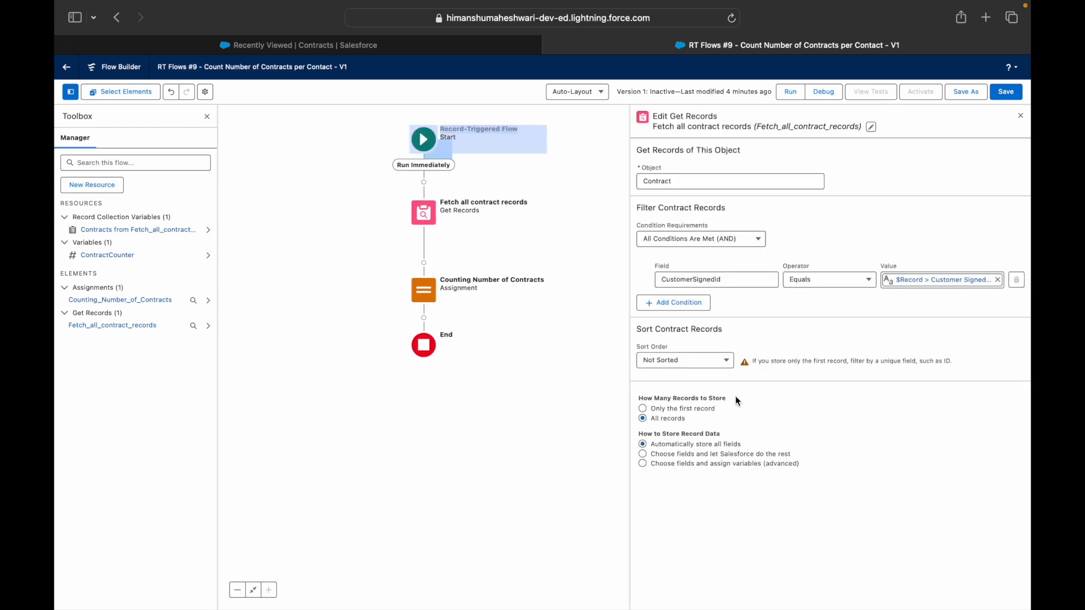
click(682, 304)
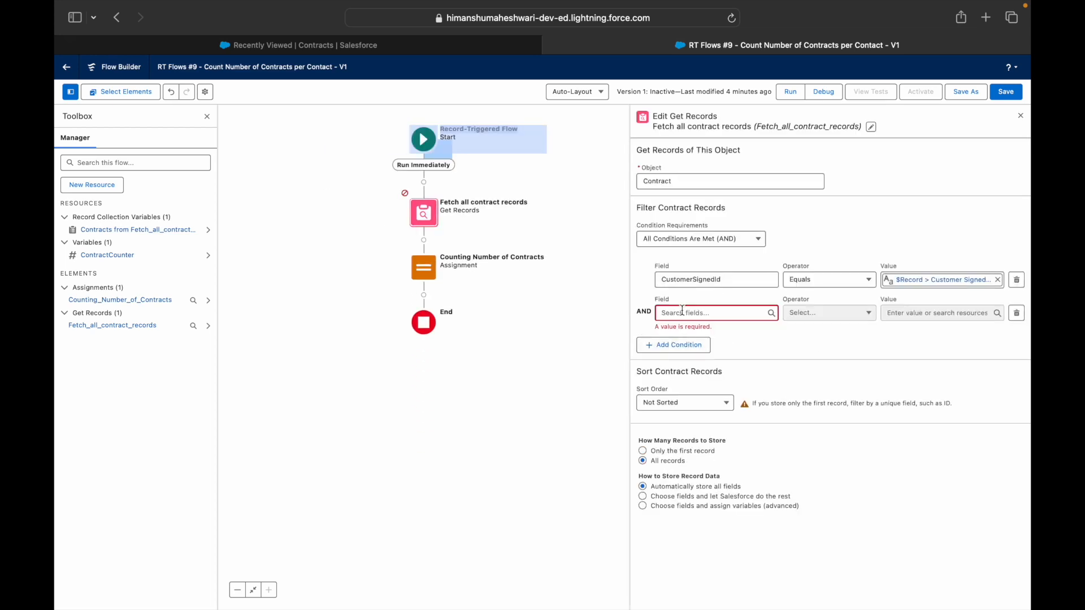
click(682, 313)
text(Created)
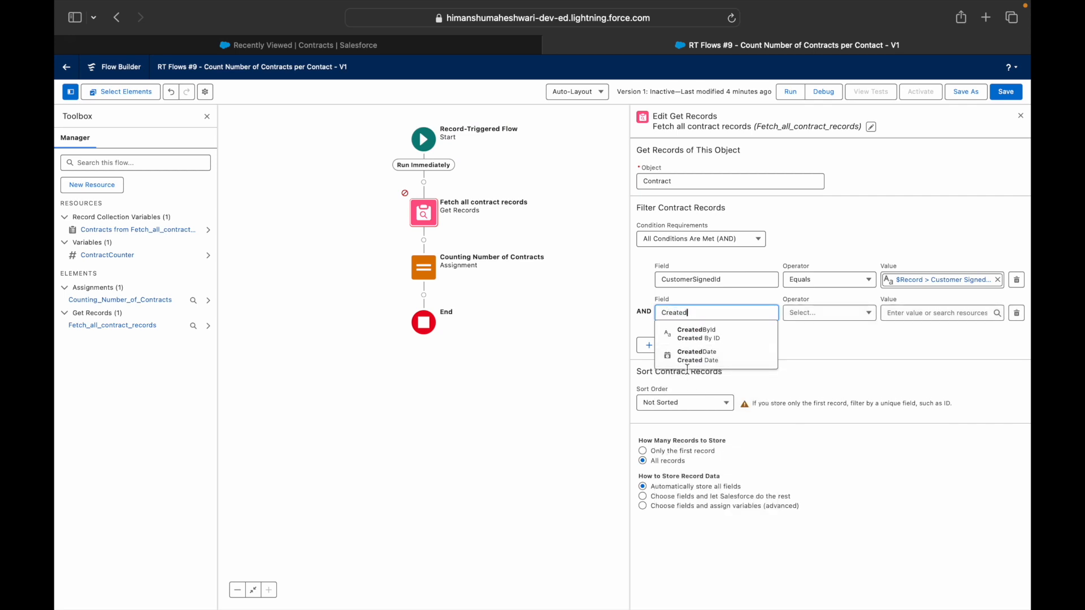
click(697, 355)
click(830, 313)
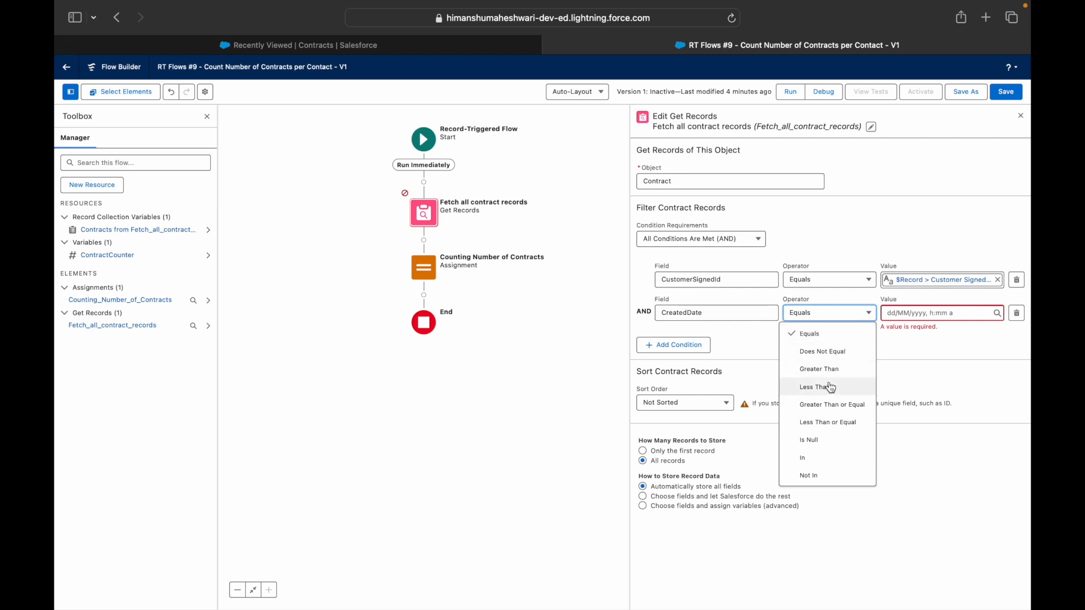
click(819, 370)
- Start a new Formula resource from the CreatedDate condition's value, with API name 12MonthsPriorOnly and data type Date
click(912, 312)
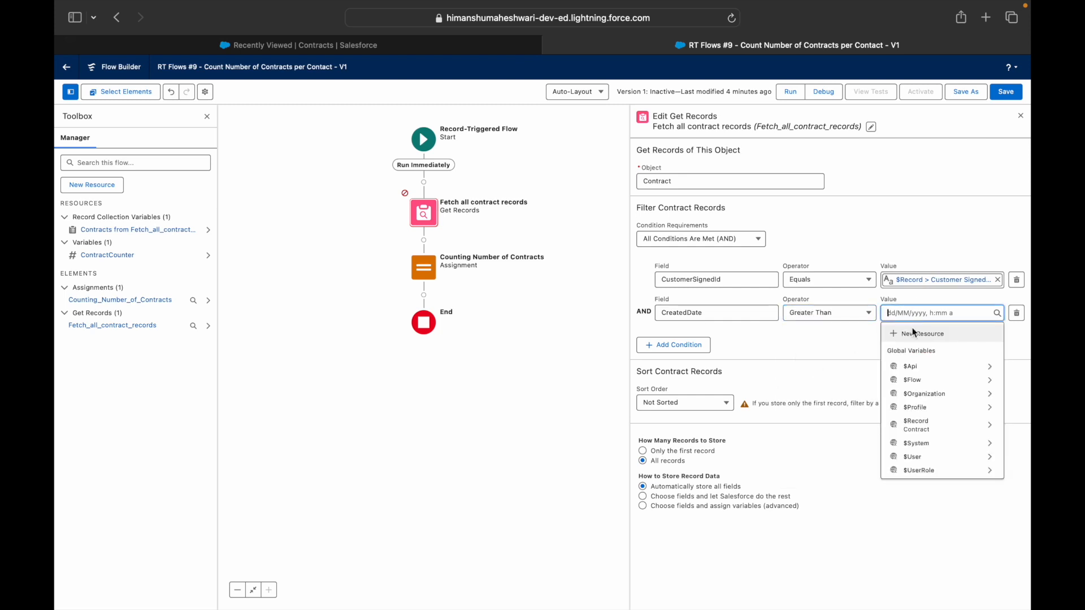
click(915, 333)
click(411, 297)
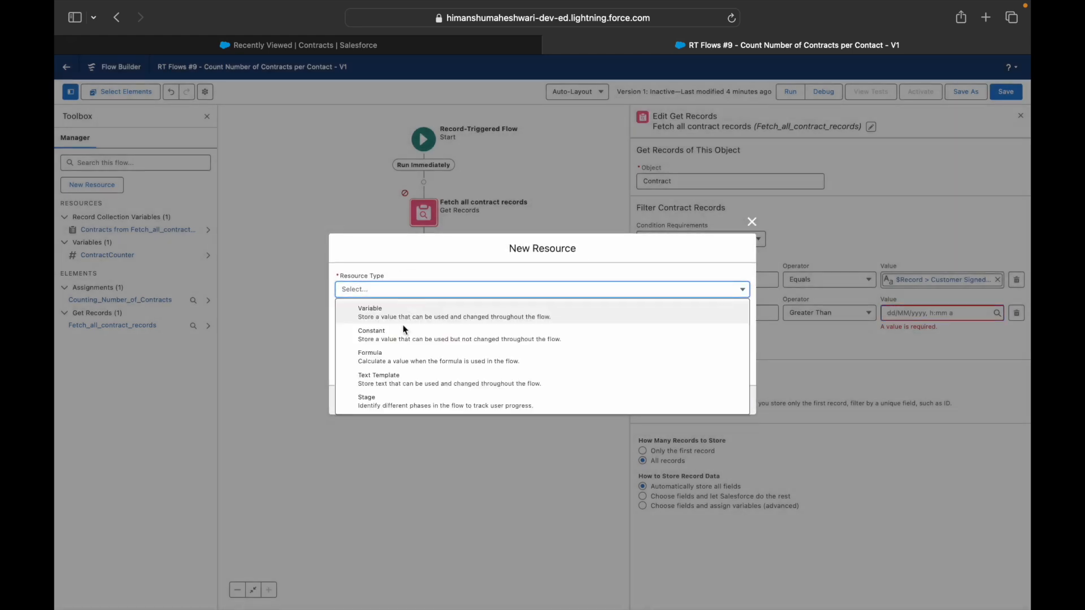
click(396, 356)
click(396, 268)
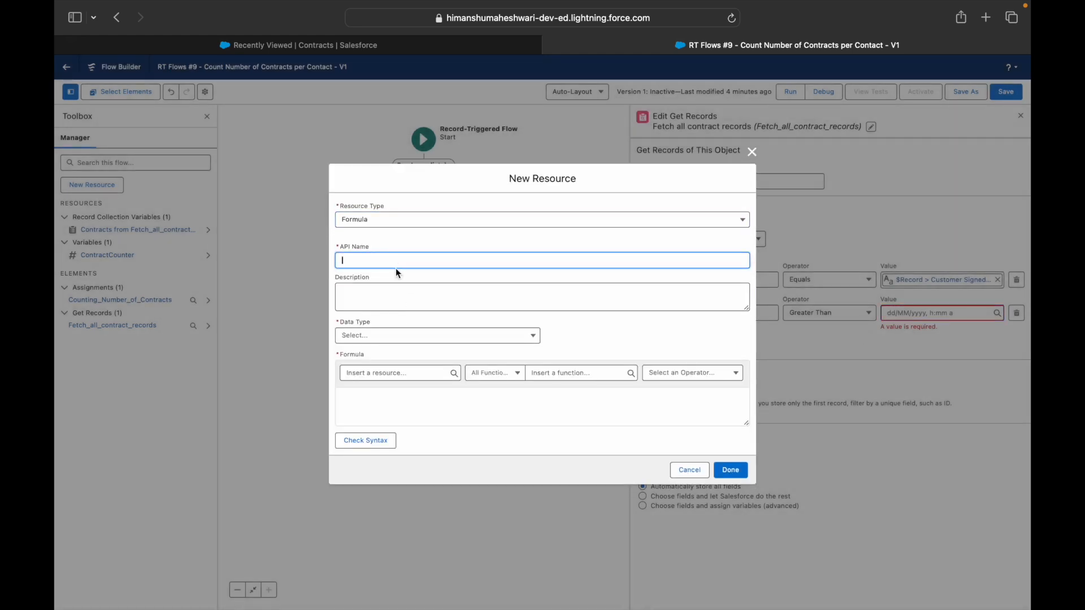
text(12MonthsPriorOnly)
click(397, 338)
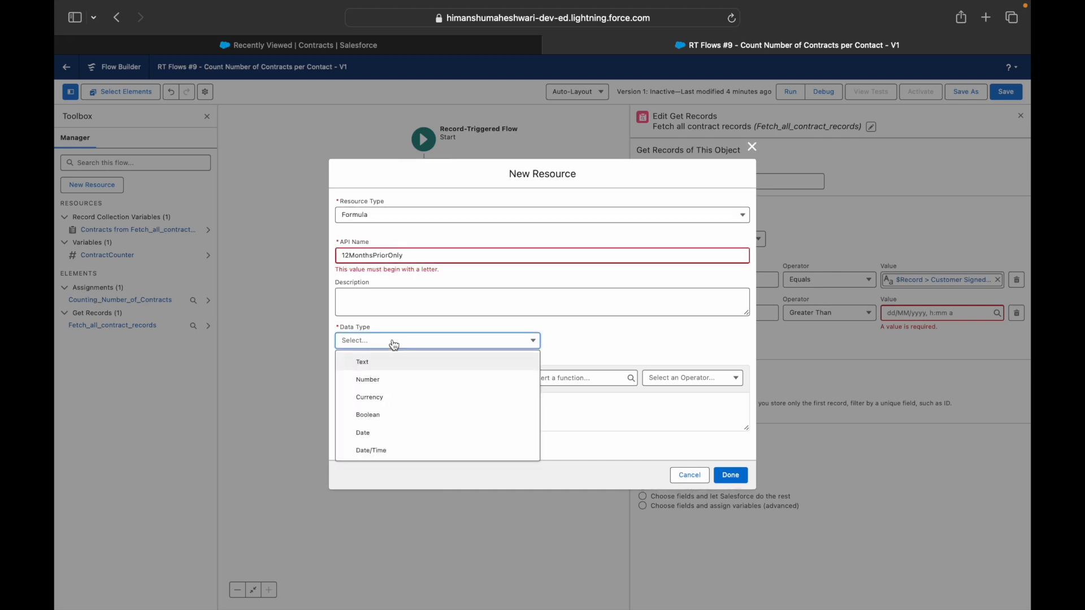
click(370, 436)
- Enter TODAY() - 365 as the formula expression of the new resource
click(376, 406)
text(TODAY() -)
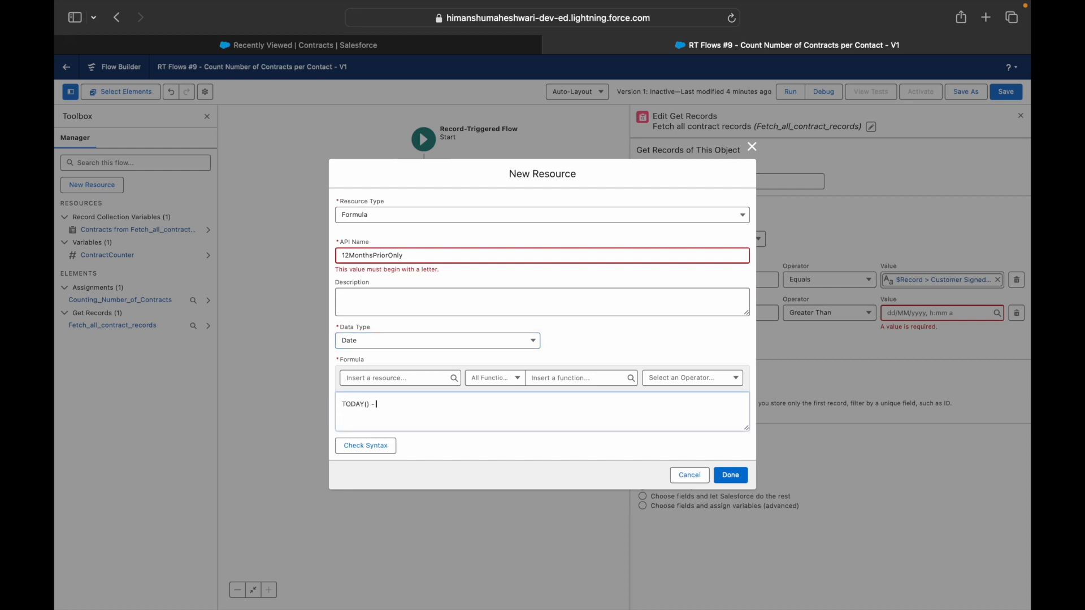
text( 3)
- Change the formula resource's API name to TwelveMonthsPriorOnly
click(355, 256)
key(BackSpace)
key(BackSpace)
text(Twelve)
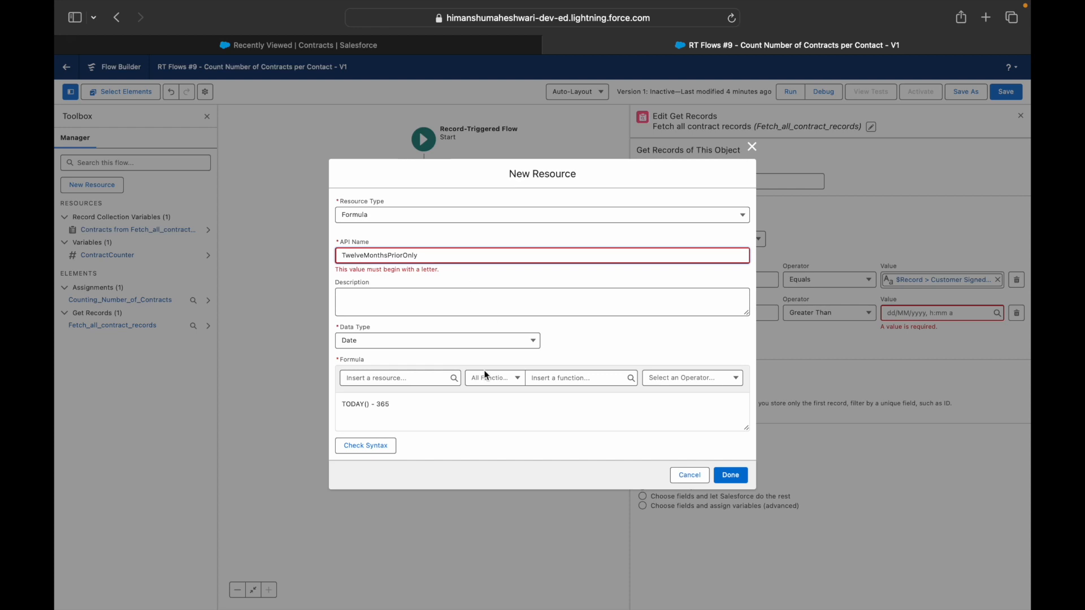
- Search the formula functions for ADD
click(468, 417)
click(552, 370)
text(ADD)
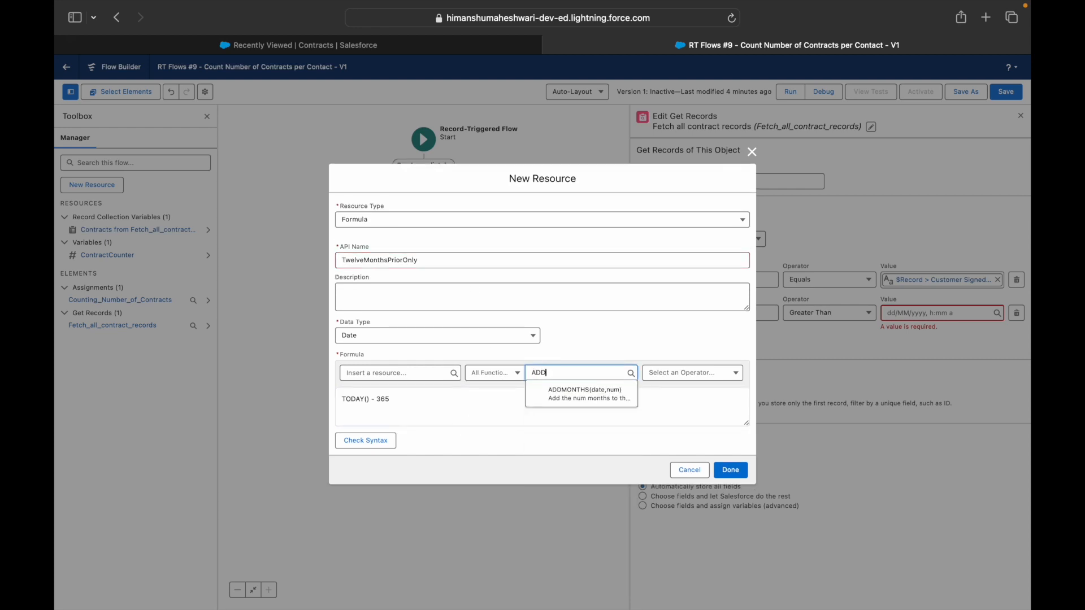
key(BackSpace)
key(BackSpace)
key(BackSpace)
text(ADD)
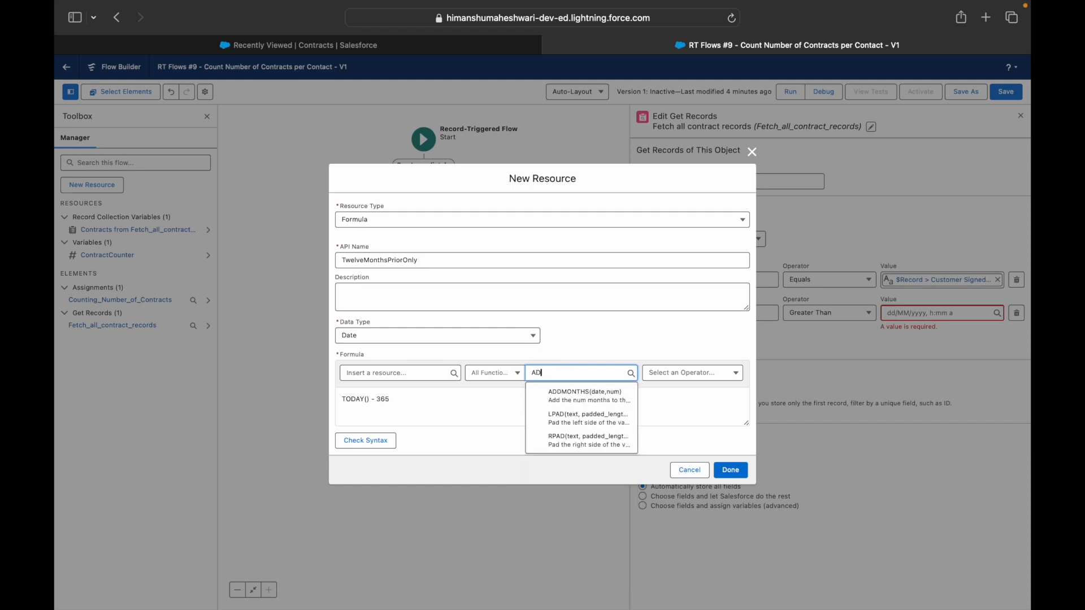
- Try the formula TODAY() - ADDMONTHS(-12) and check its syntax
click(457, 398)
key(BackSpace)
key(BackSpace)
key(BackSpace)
text(ADDm)
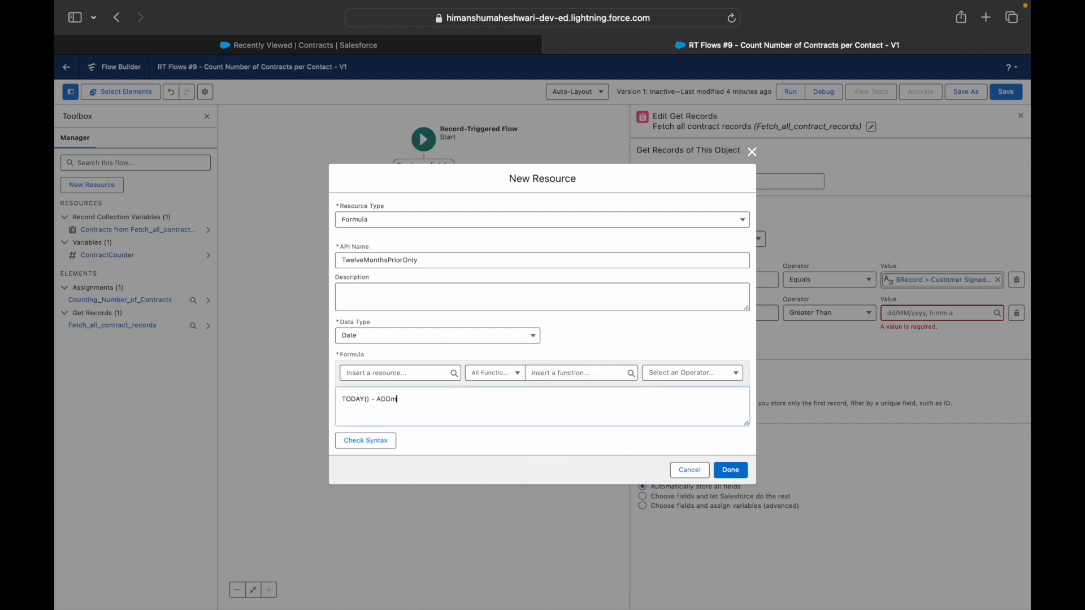
key(BackSpace)
text(MONTHS())
click(365, 442)
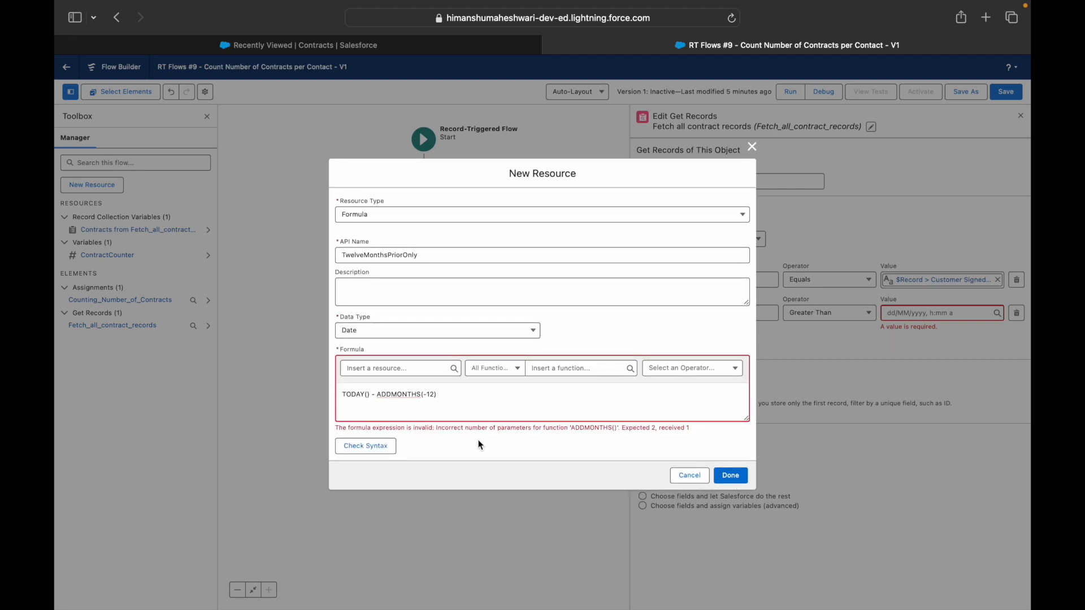
- Look up the ADDMONTHS function's parameters, replace the formula with ADDMONTHS(TODAY(), -12), and check its syntax
click(559, 368)
text(ADD)
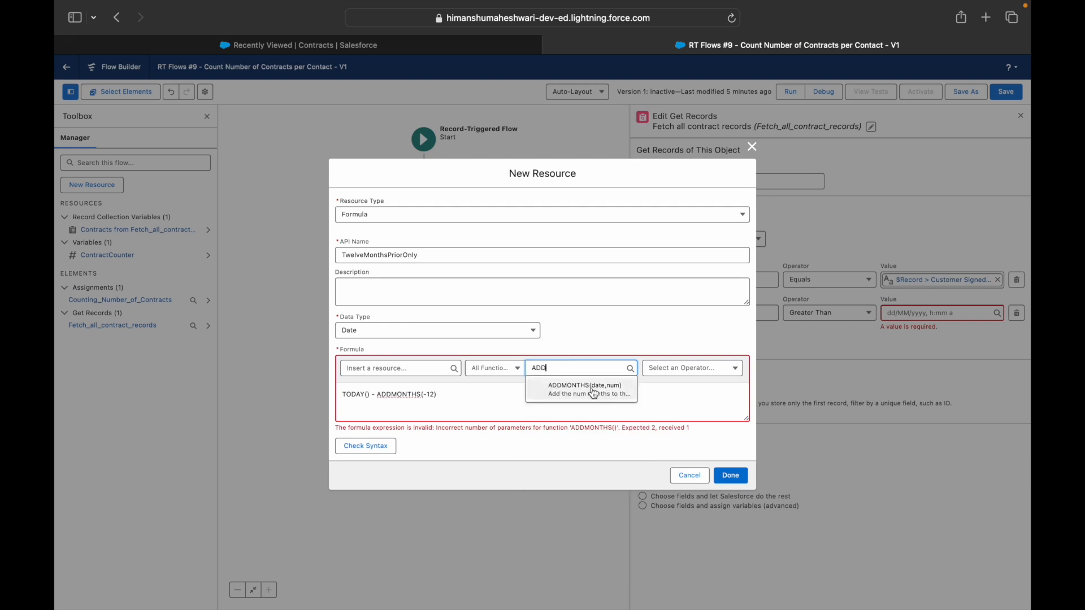
triple_click(414, 390)
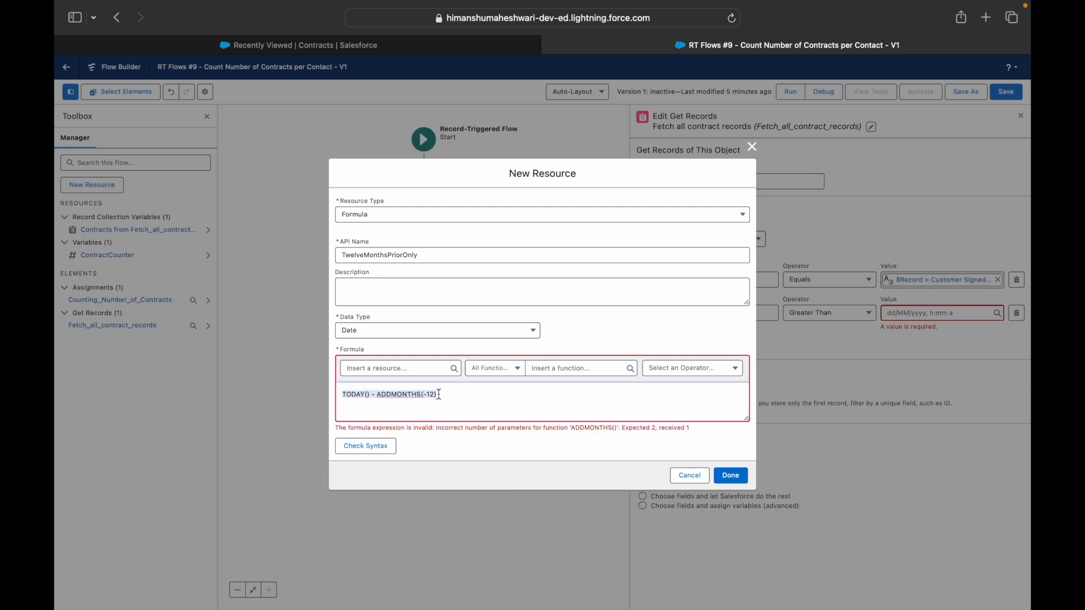
key(BackSpace)
text(ADDMO)
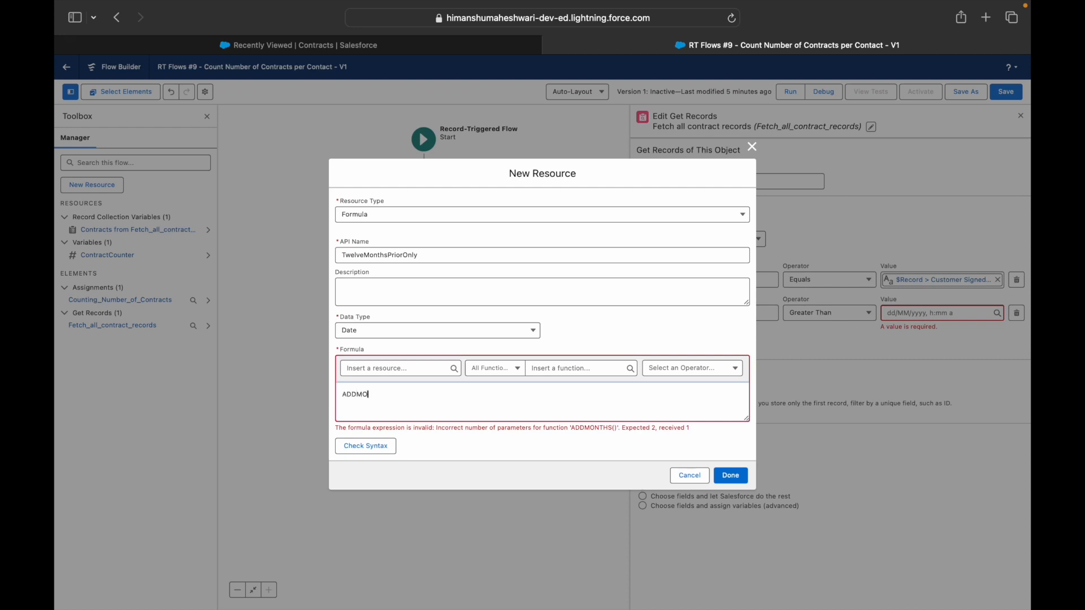
text(NTHS(TODAY(), -12)
click(365, 446)
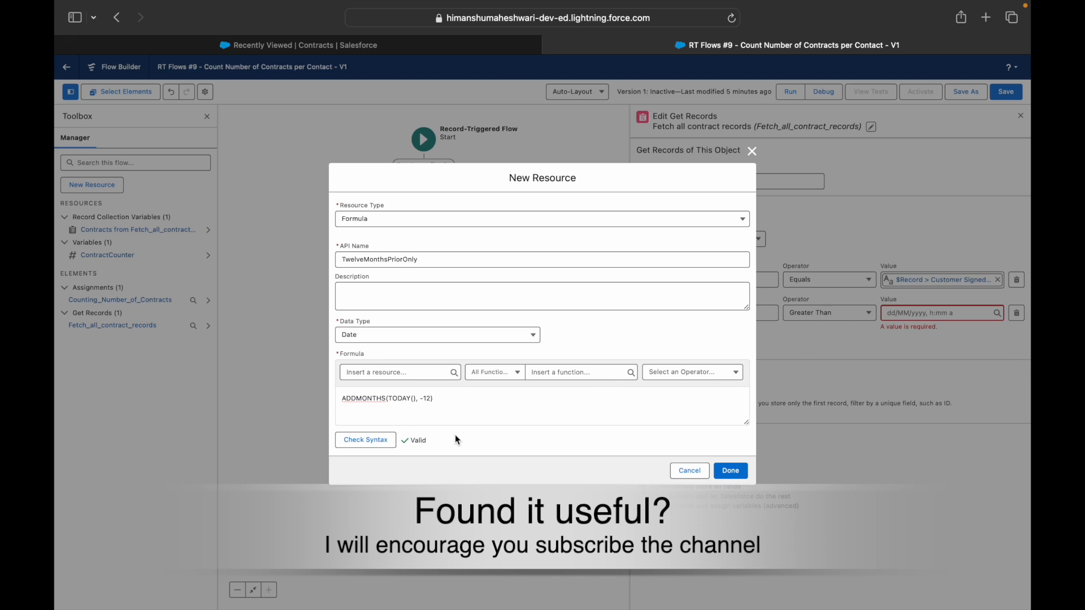
- Finish creating the TwelveMonthsPriorOnly formula and apply it as the value of the CreatedDate condition
click(401, 402)
drag(420, 401, 434, 401)
click(434, 402)
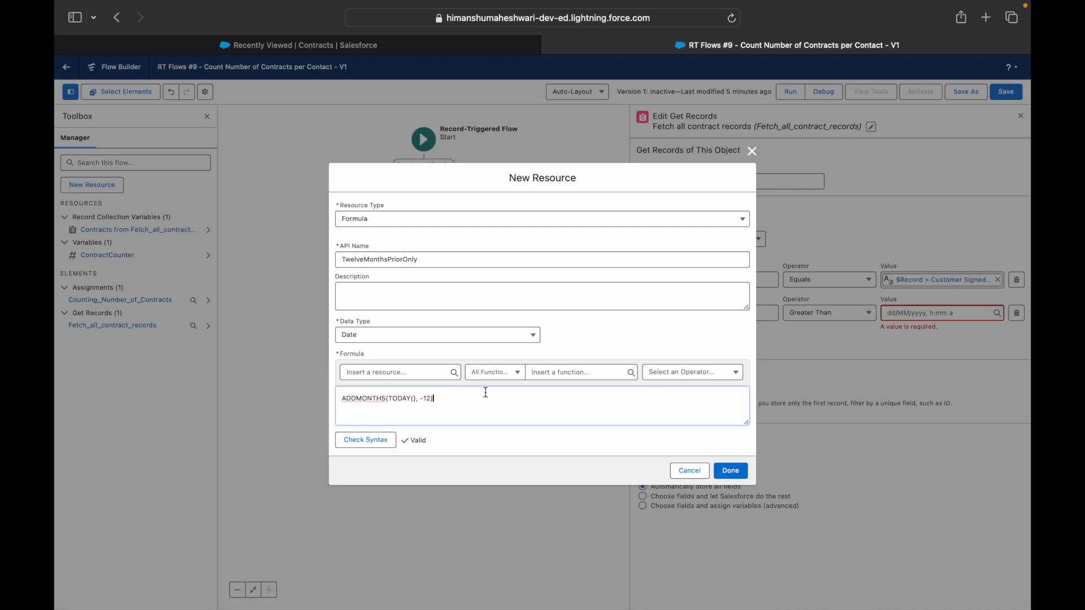
click(429, 259)
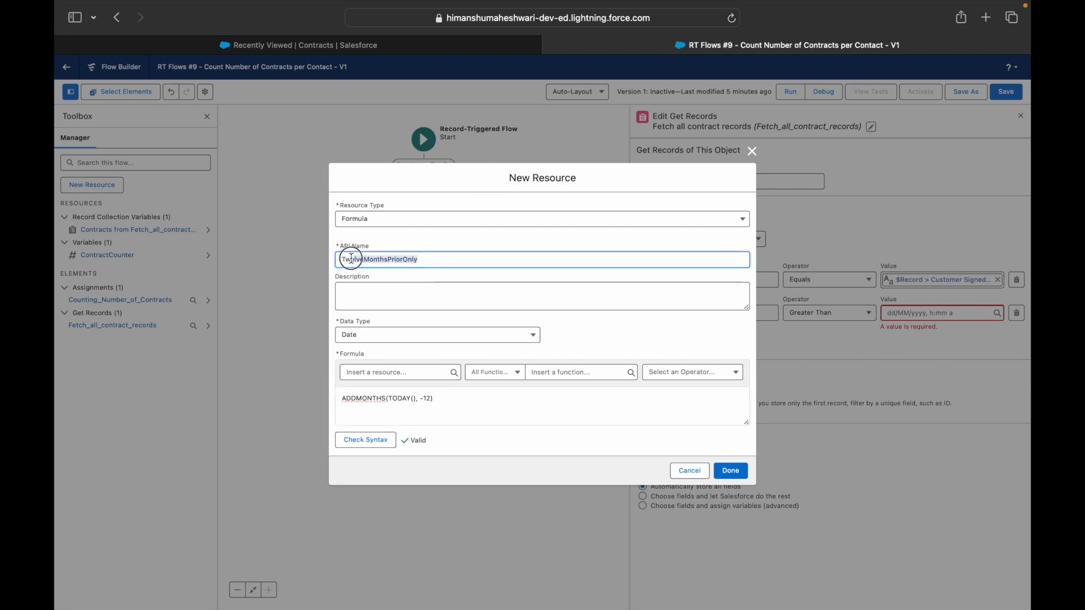
click(731, 471)
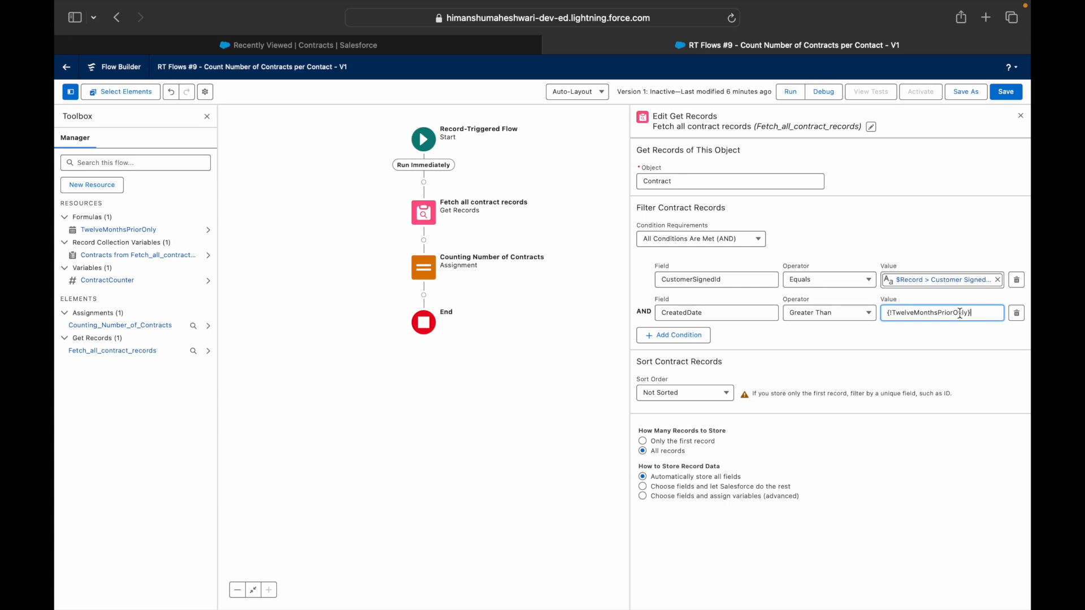
mouse_move(957, 6)
click(813, 339)
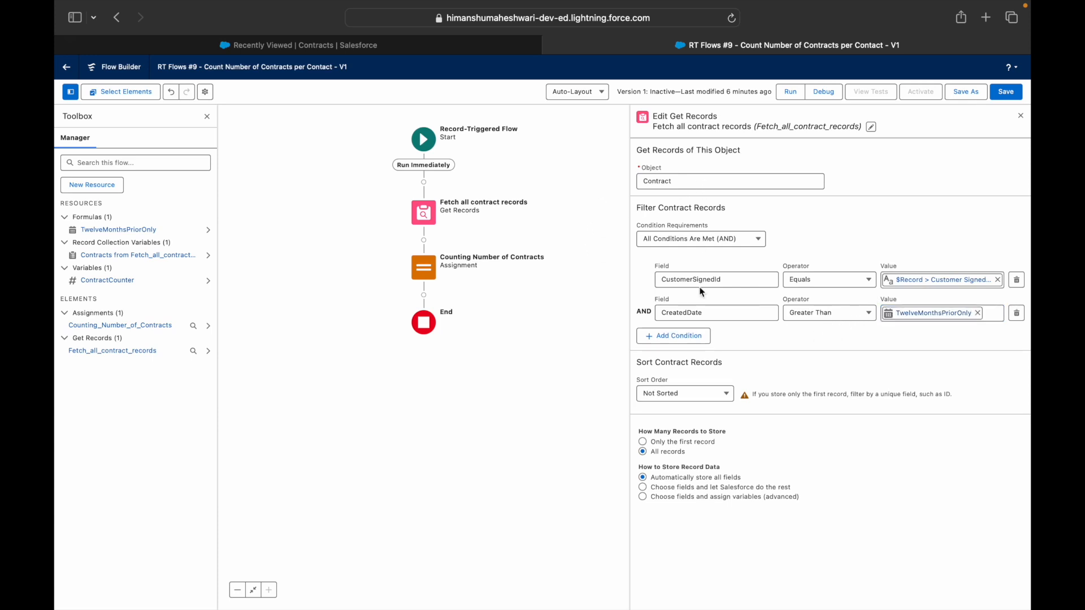
- Save the flow with the new CreatedDate filter condition
click(707, 314)
click(838, 333)
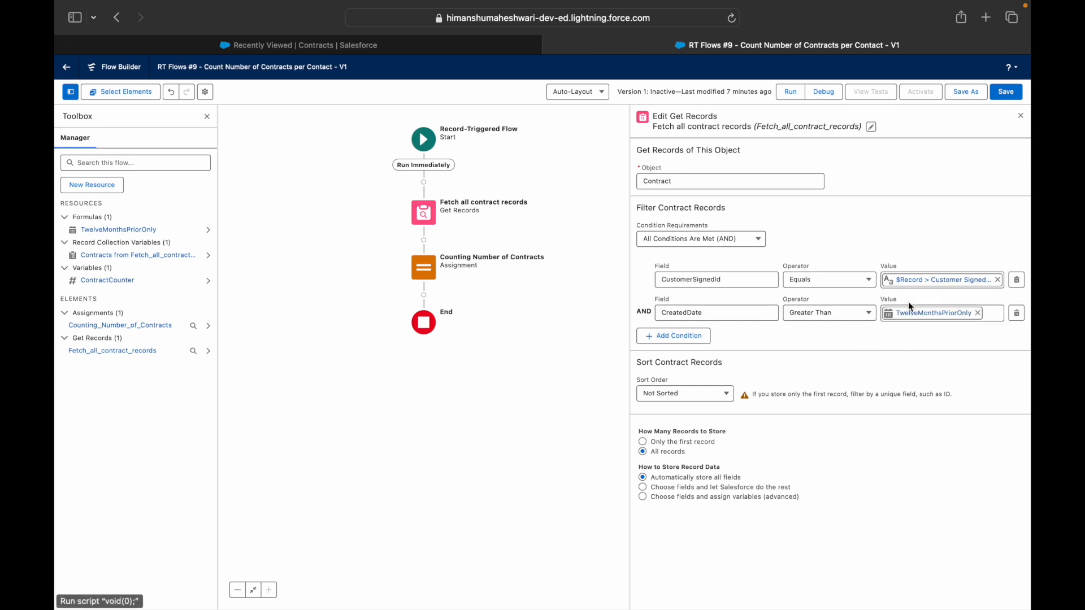
click(1017, 91)
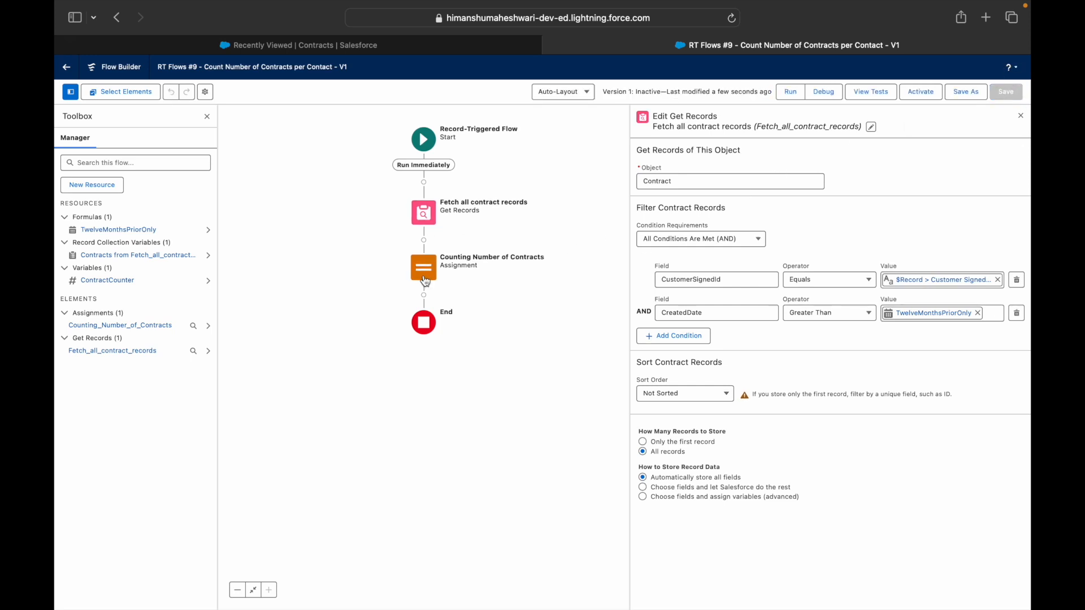
- Add an Update Records element after the assignment, labelled "Update Counter on Parent Contact" with API name Update_Counter_on_Parent_Contact
click(425, 295)
text(Update)
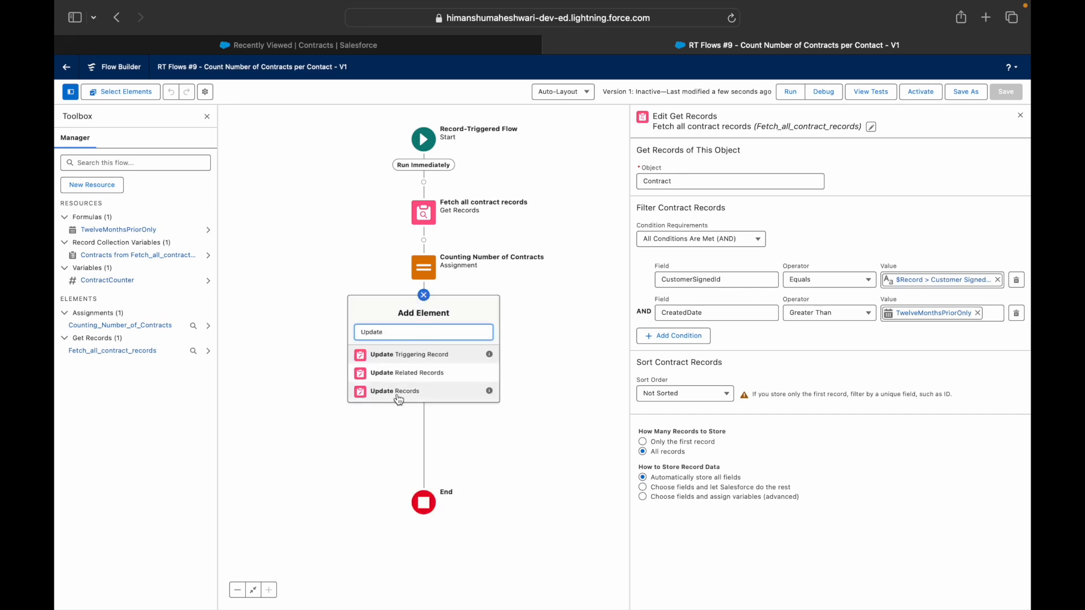
click(396, 391)
text(Update Counter on Parent Contact)
key(Tab)
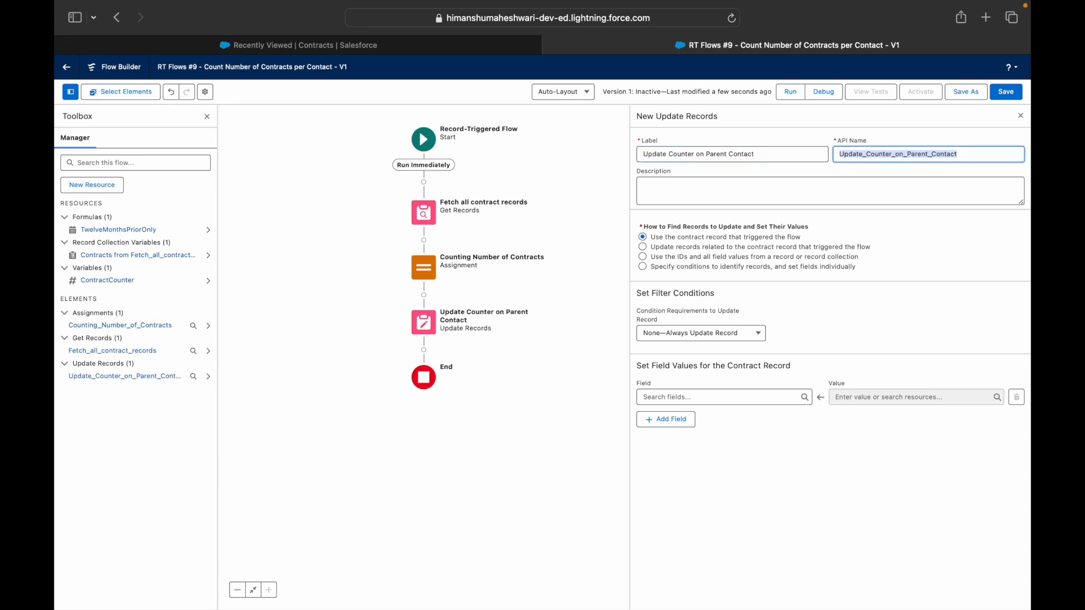
- Set the update to specify conditions to identify records and set fields individually, with Contact as the object
click(703, 269)
click(716, 325)
text(Contact)
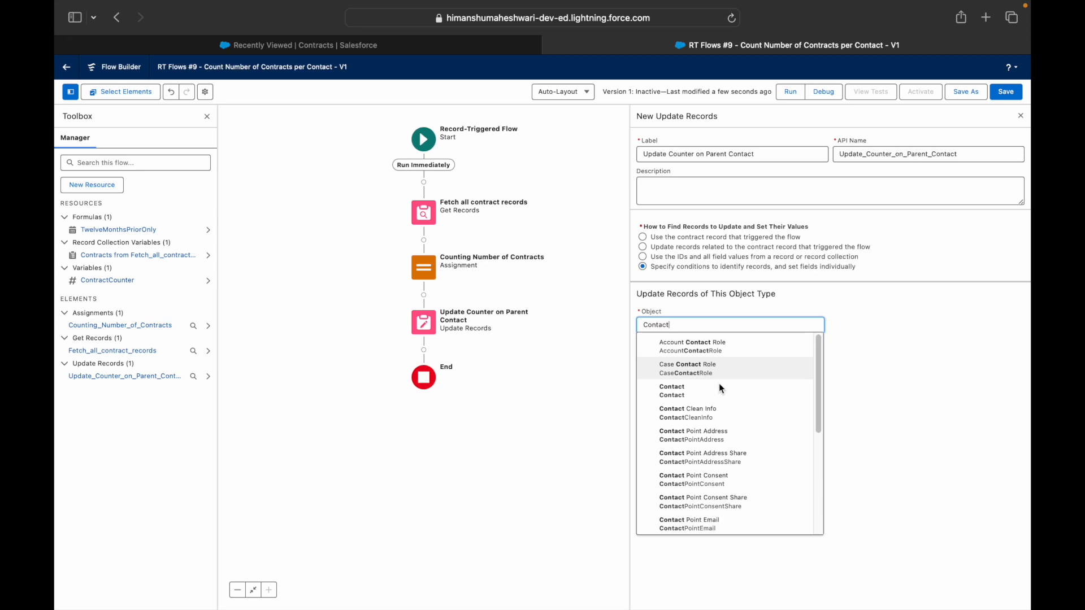
click(695, 393)
- Filter the Contact records to update with the condition Id Equals $Record > CustomerSignedId
click(683, 435)
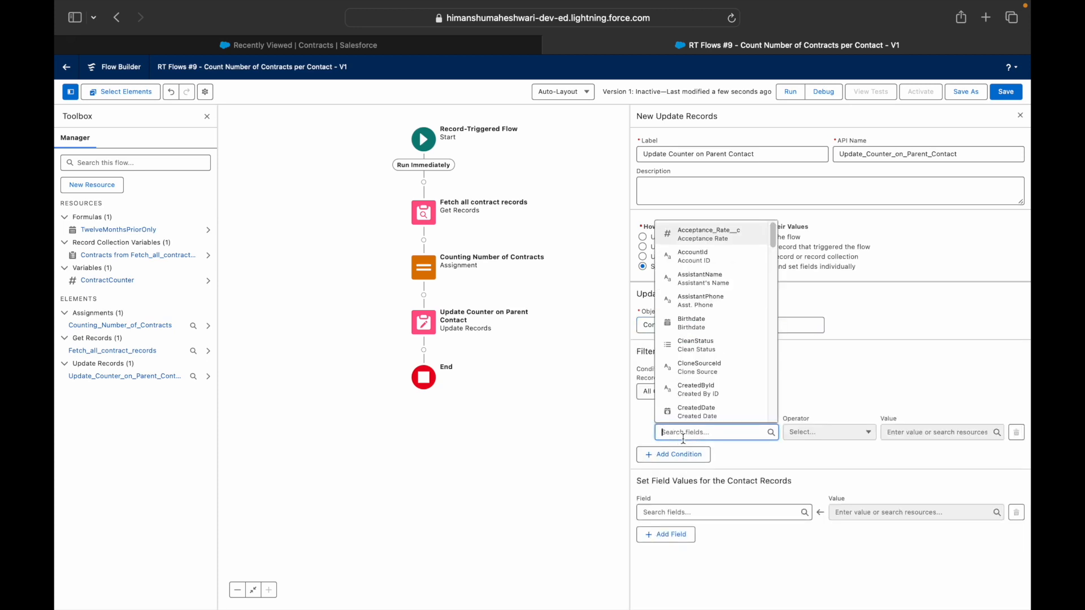
text(Id)
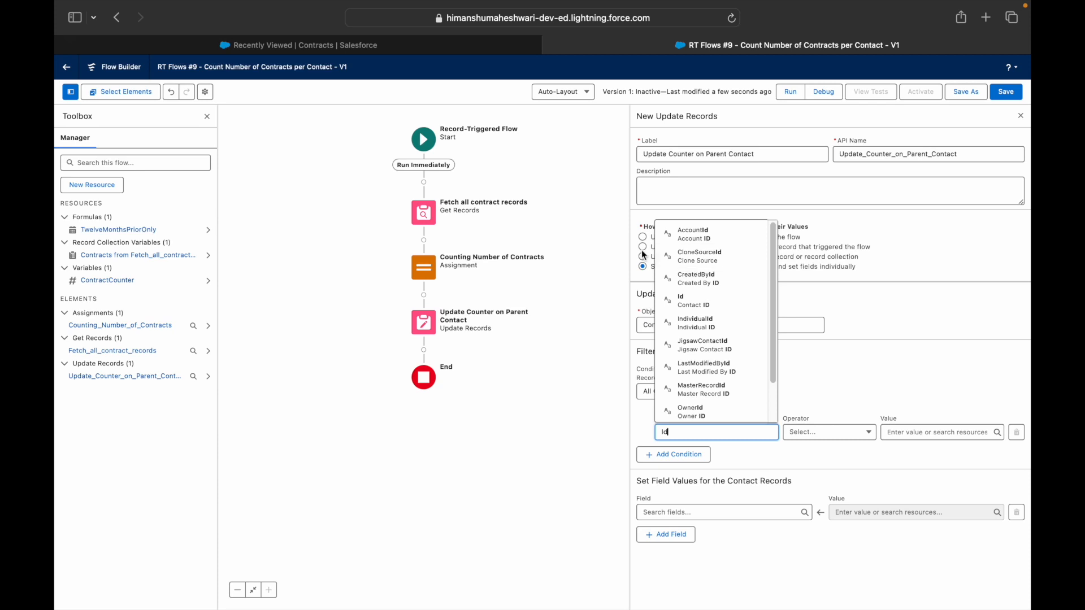
click(699, 299)
click(907, 432)
text(Record)
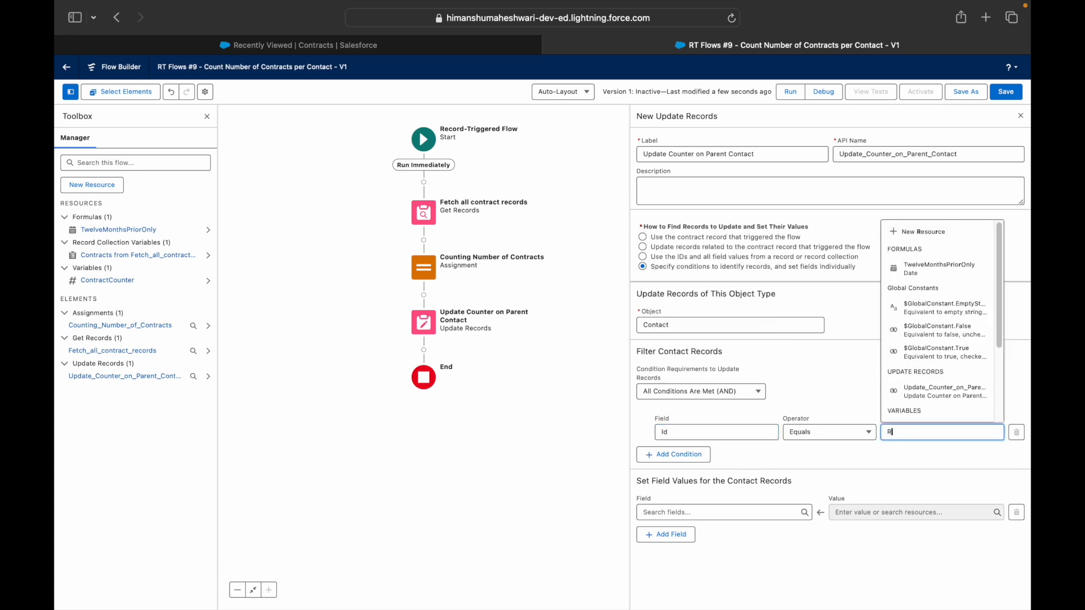
key(Down)
key(Return)
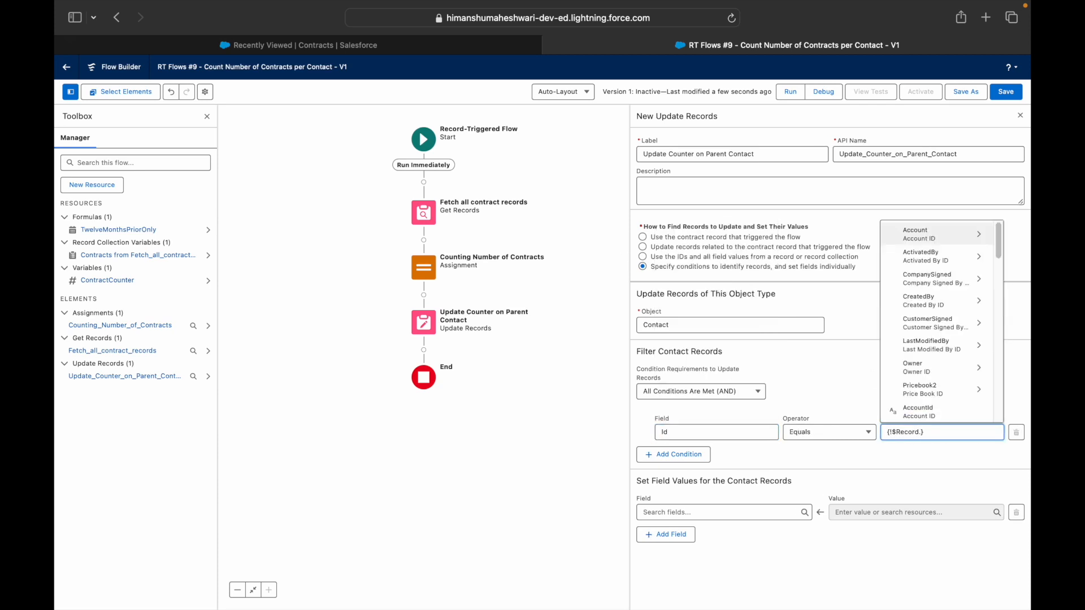
text(Customer)
key(Down)
key(Down)
key(Down)
key(Return)
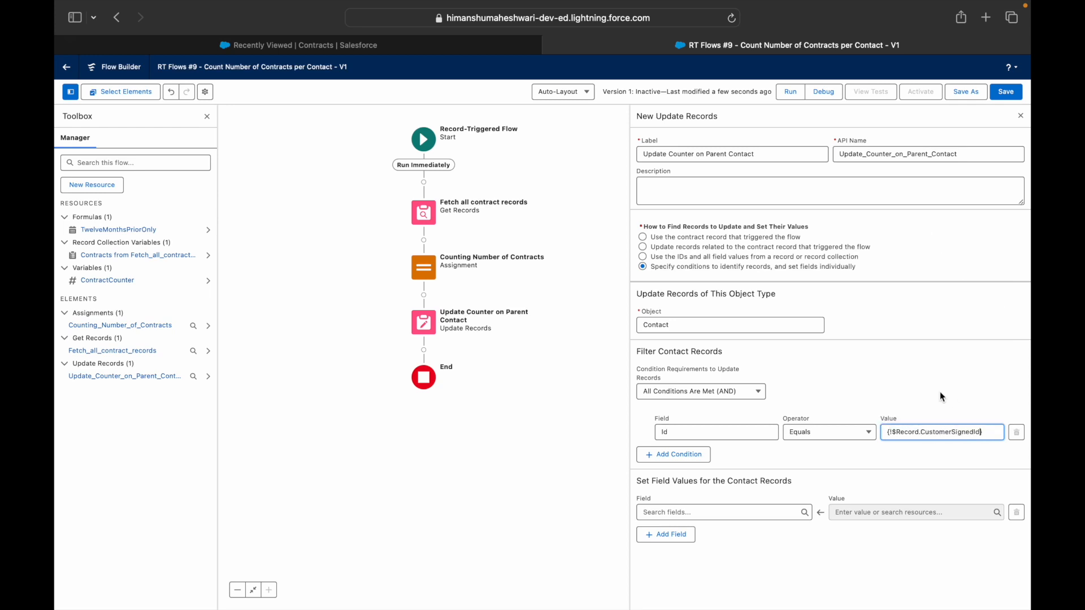
click(720, 510)
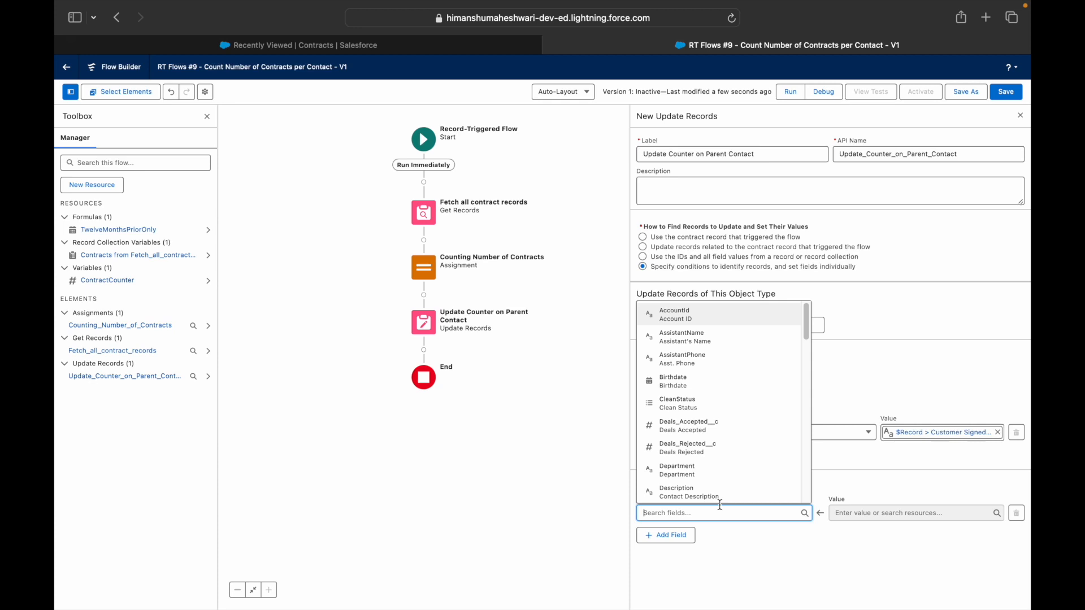
text(Coun)
key(BackSpace)
key(BackSpace)
key(BackSpace)
key(BackSpace)
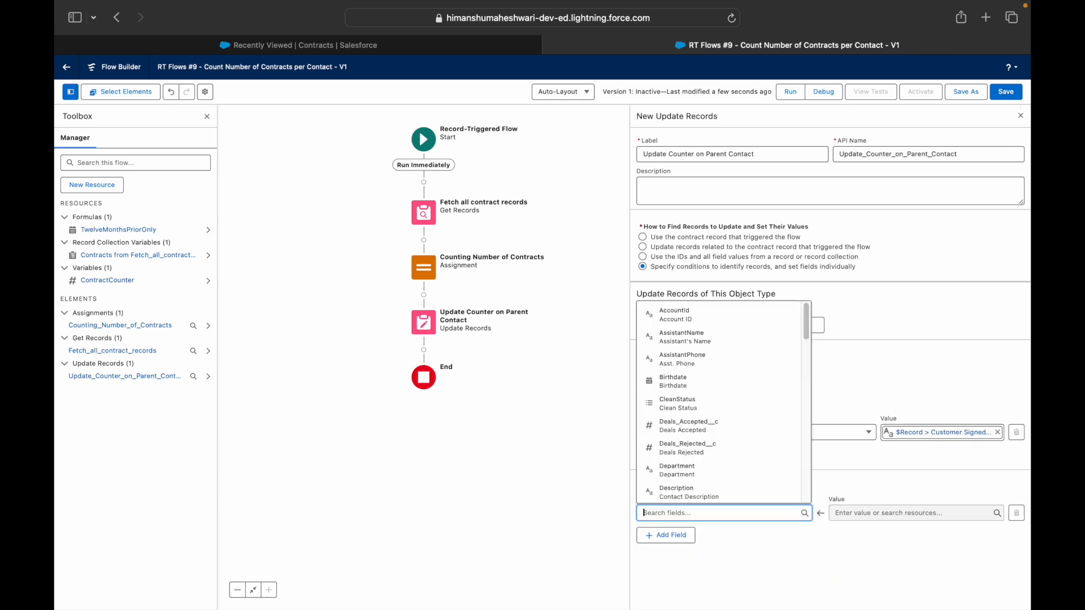
text(Num)
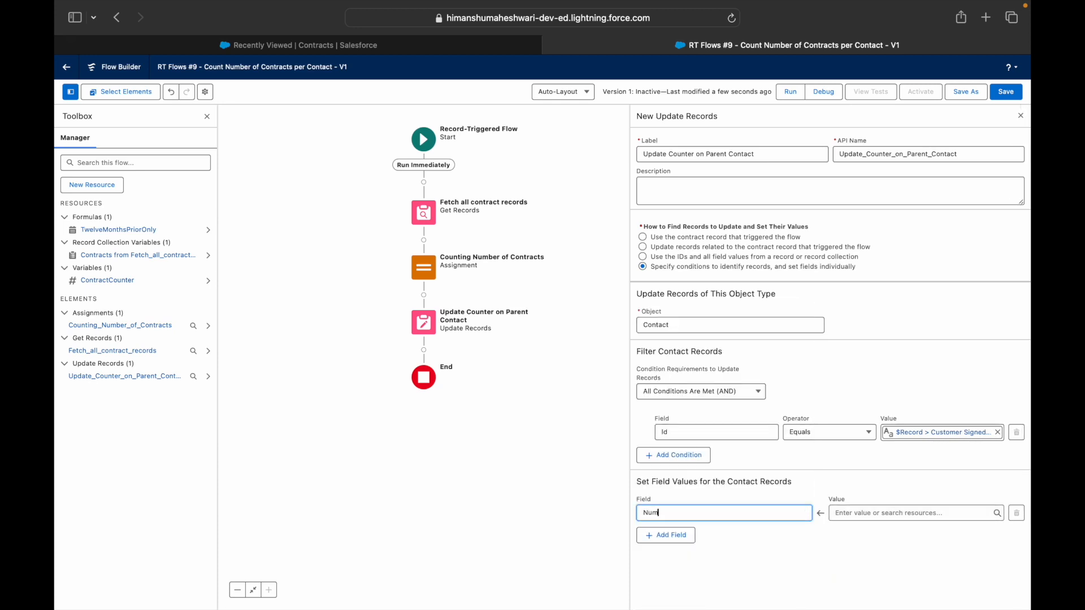
key(BackSpace)
key(BackSpace)
key(BackSpace)
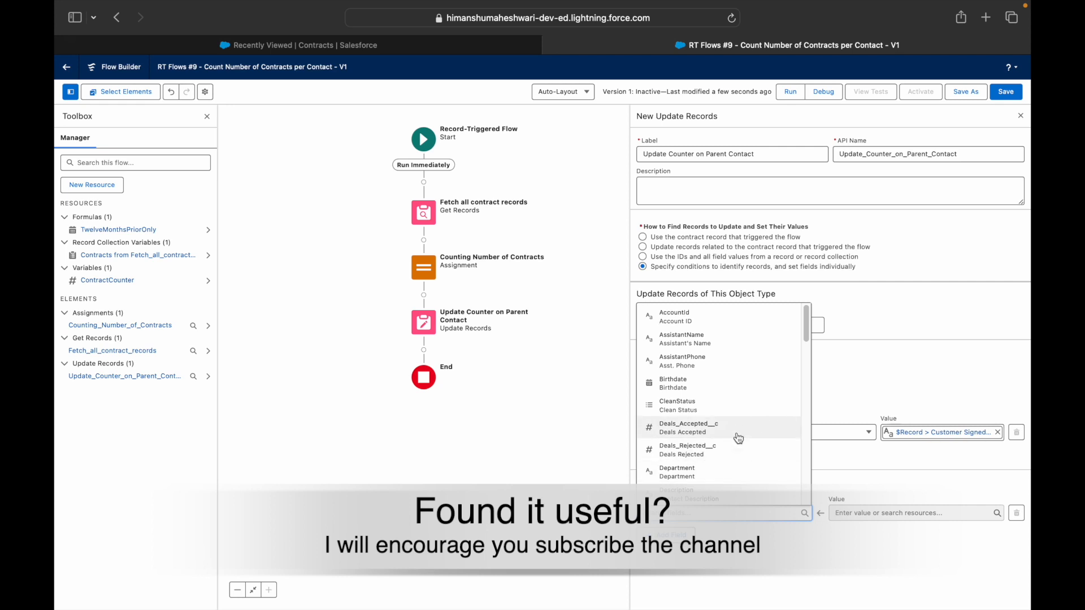
- Set the Contact field No_of_Contracts__c to the ContractCounter variable in the update element
text(Con)
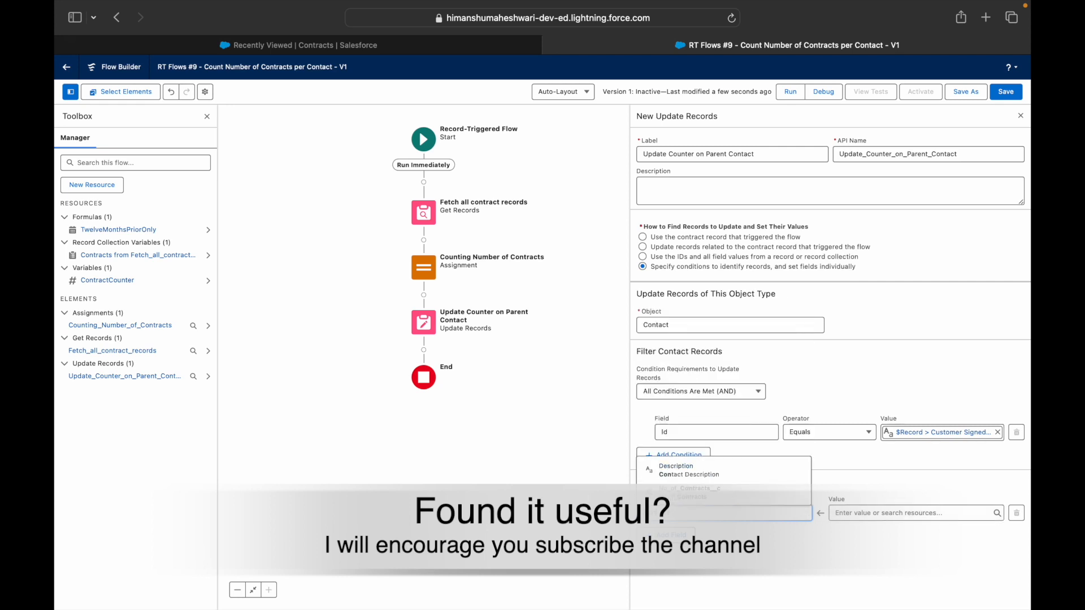
click(711, 493)
click(849, 512)
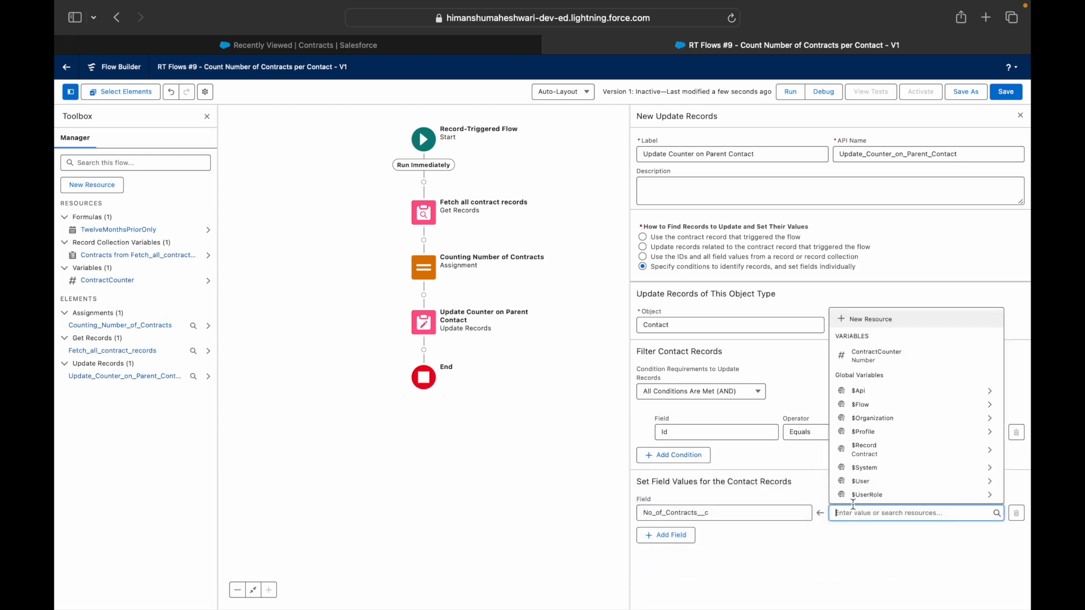
click(873, 356)
click(883, 485)
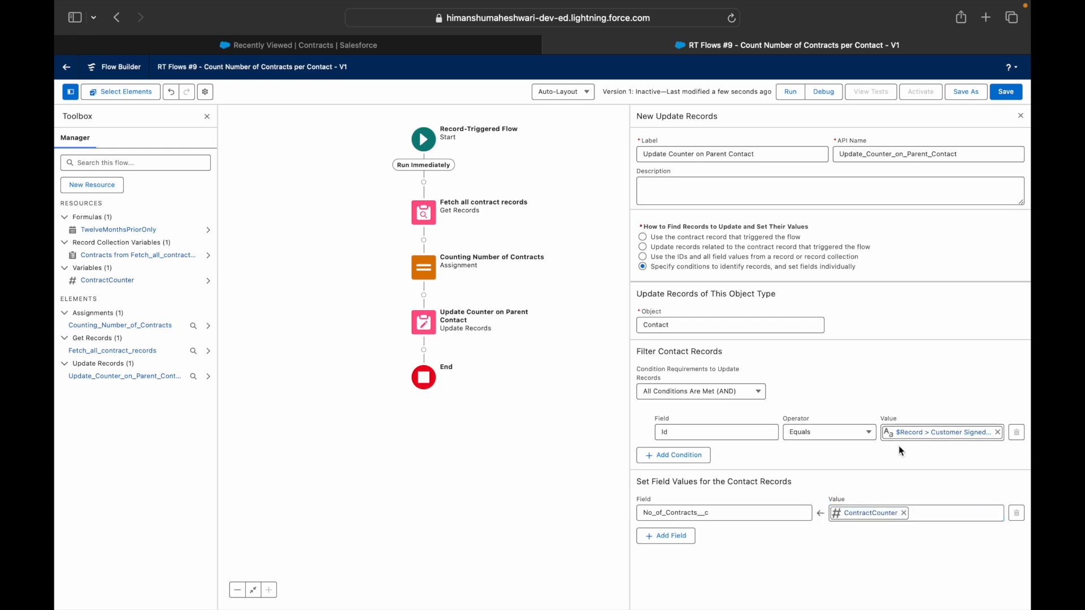
- Save the flow with the completed update element and activate it
click(1009, 92)
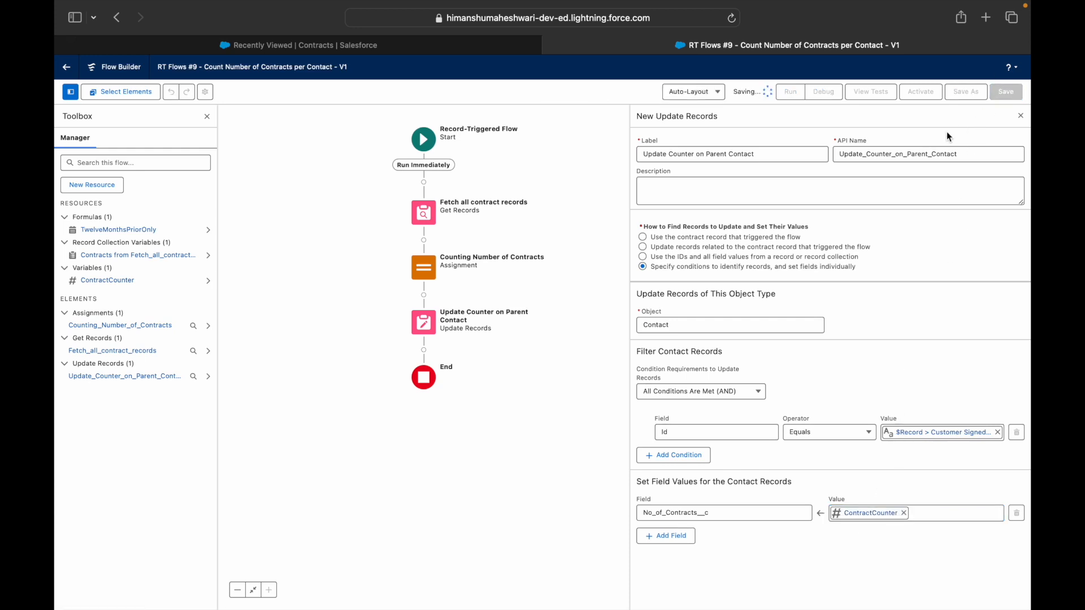
click(924, 99)
- Start a new contract from the Contracts list with trailhead as the account and one of its contacts as Customer Signed By
click(405, 51)
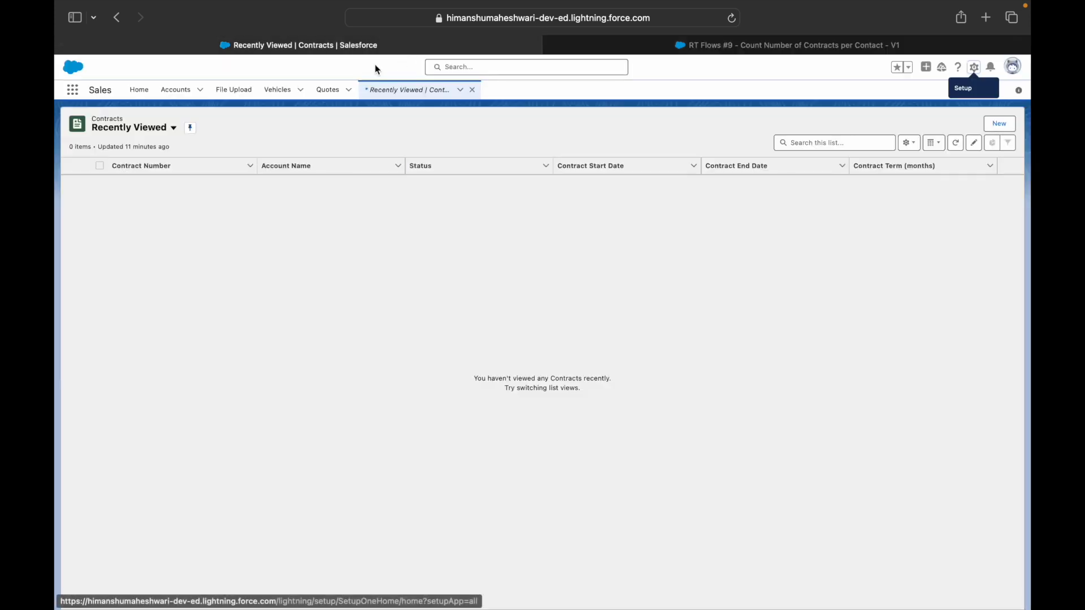
click(1014, 124)
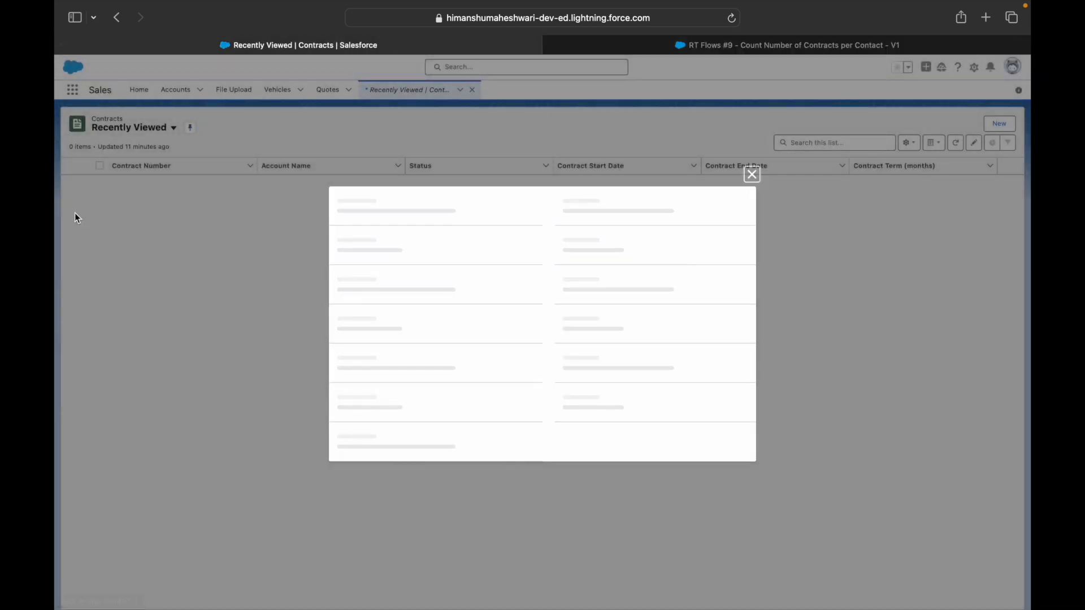
click(387, 237)
click(401, 271)
click(391, 270)
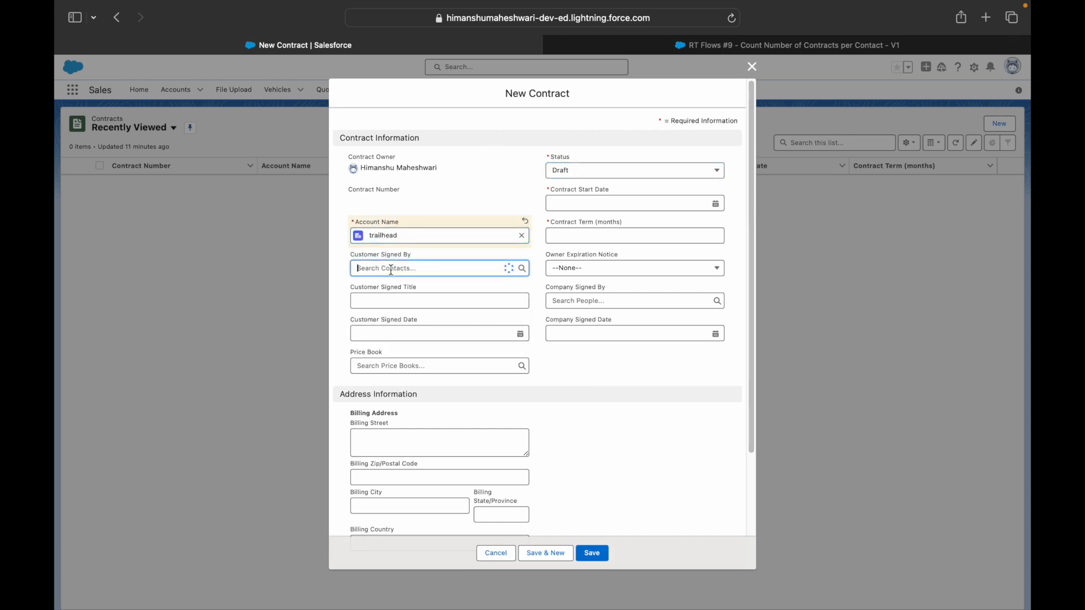
click(394, 306)
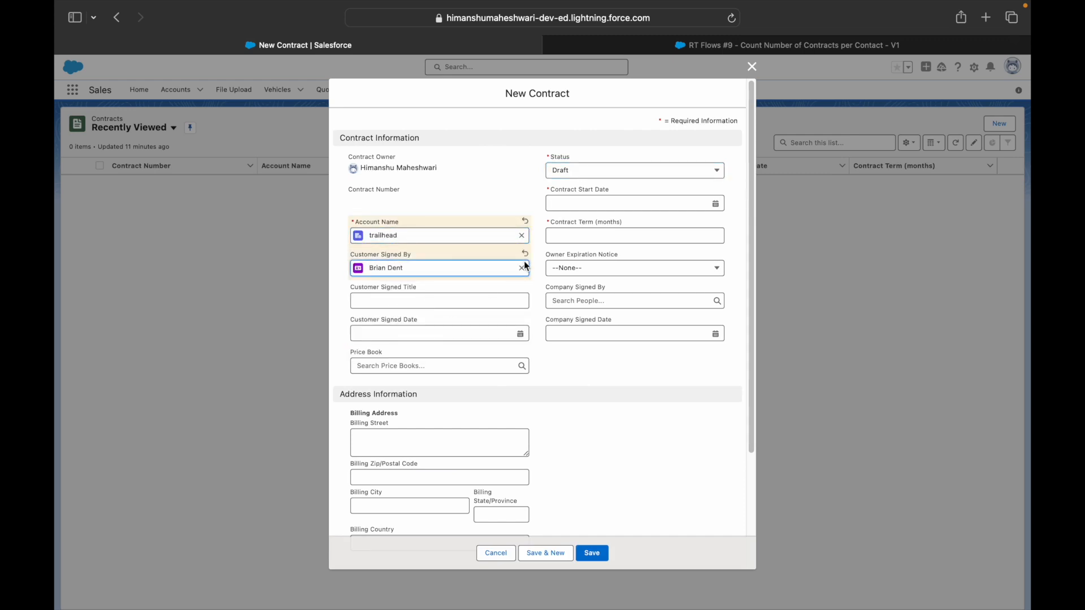
- Set the contract start date to 18/01/2024 and the term to 24 months, and save the new contract
click(565, 205)
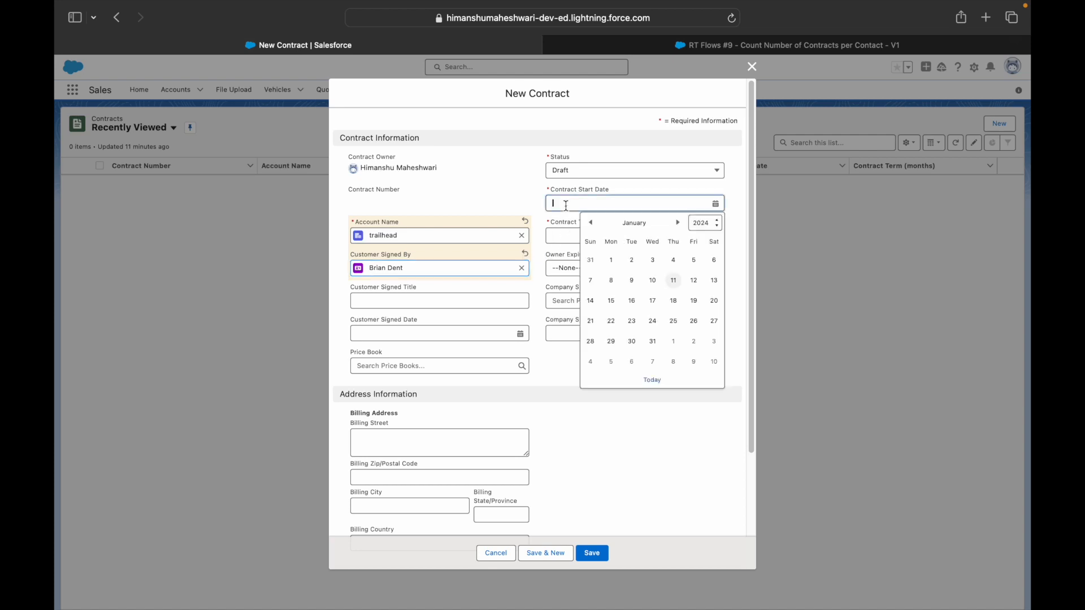
click(673, 301)
click(581, 237)
text(24)
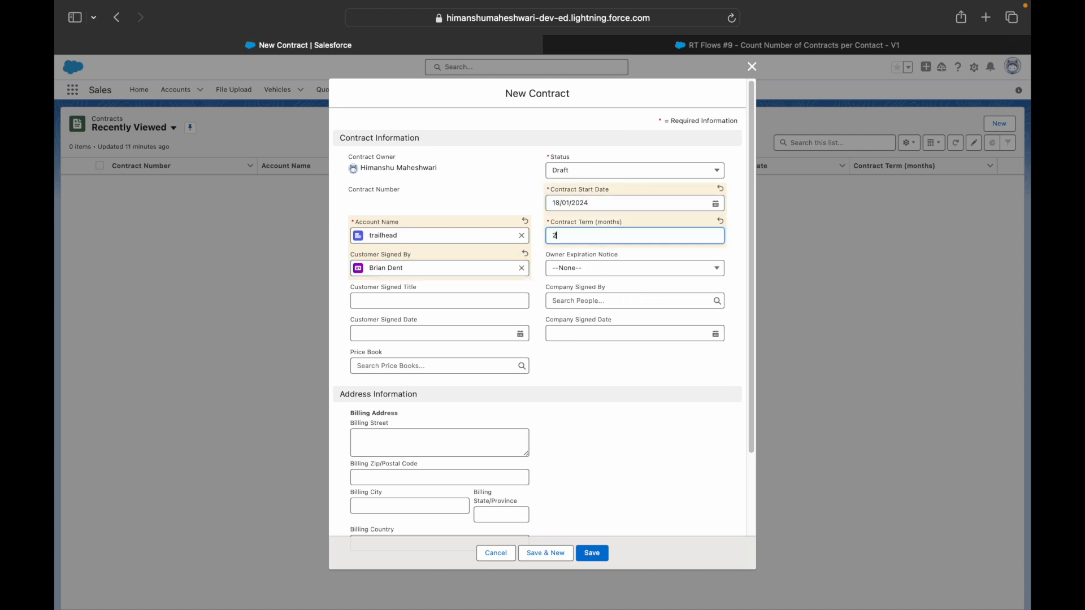
click(601, 361)
scroll(600, 383, down, 5)
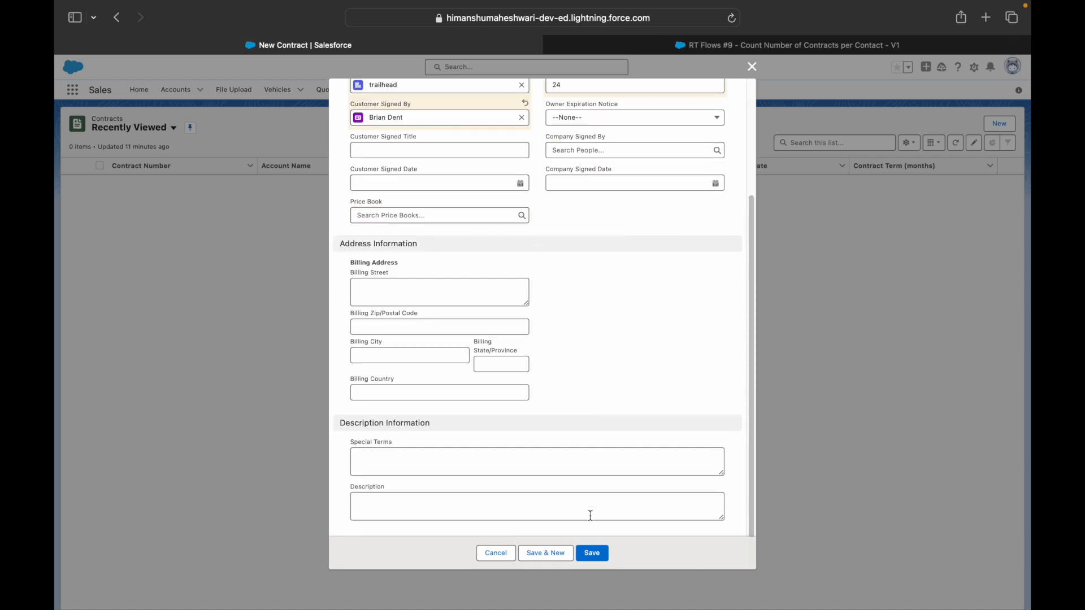
click(598, 549)
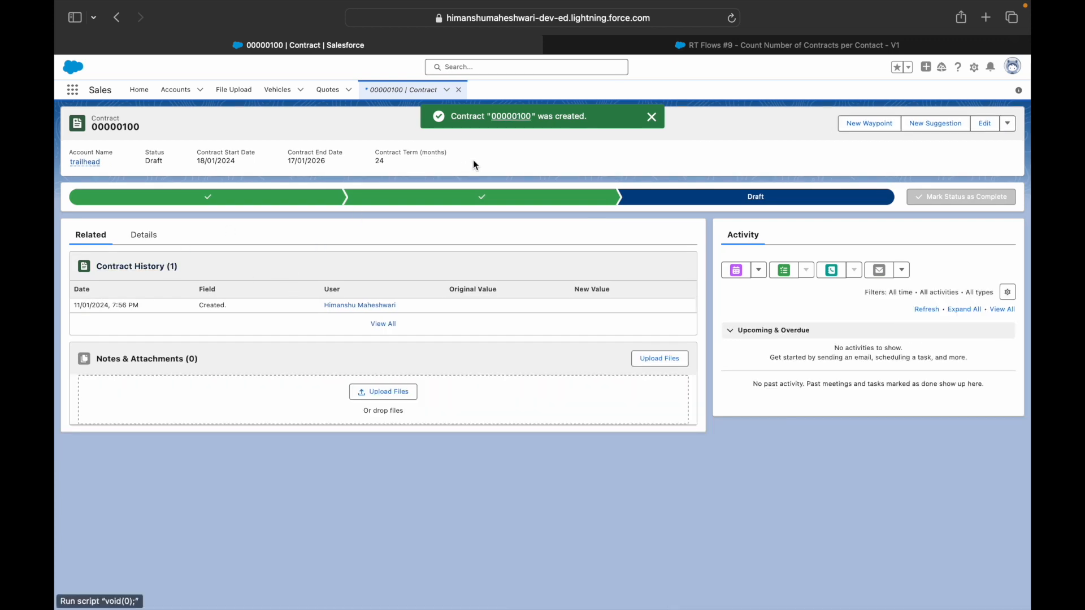
- Open the contact who signed the new contract and check the No of Contracts field in the contact's details
click(151, 235)
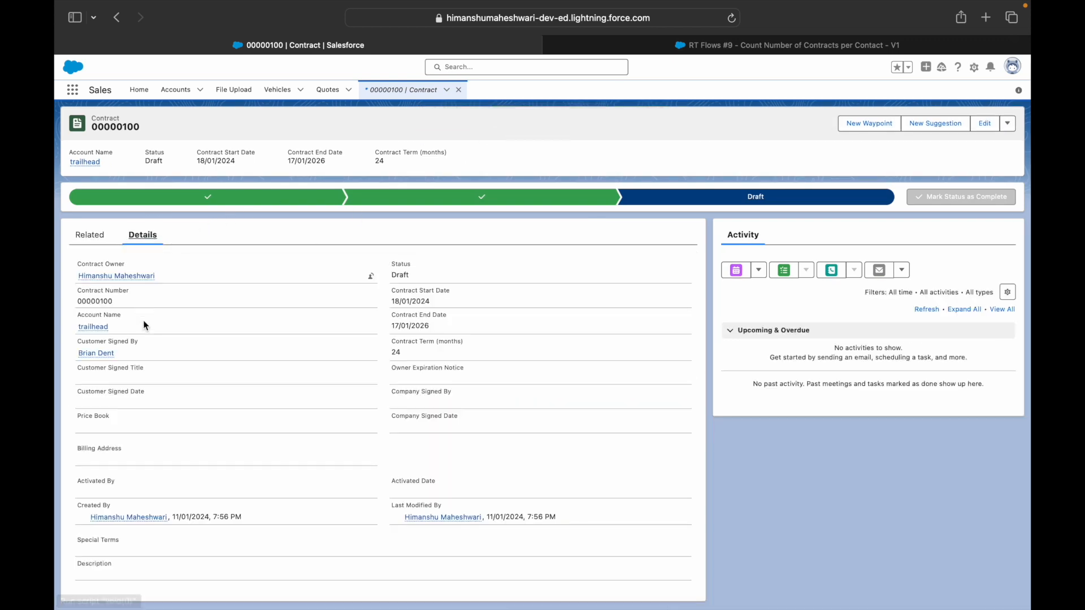
click(101, 352)
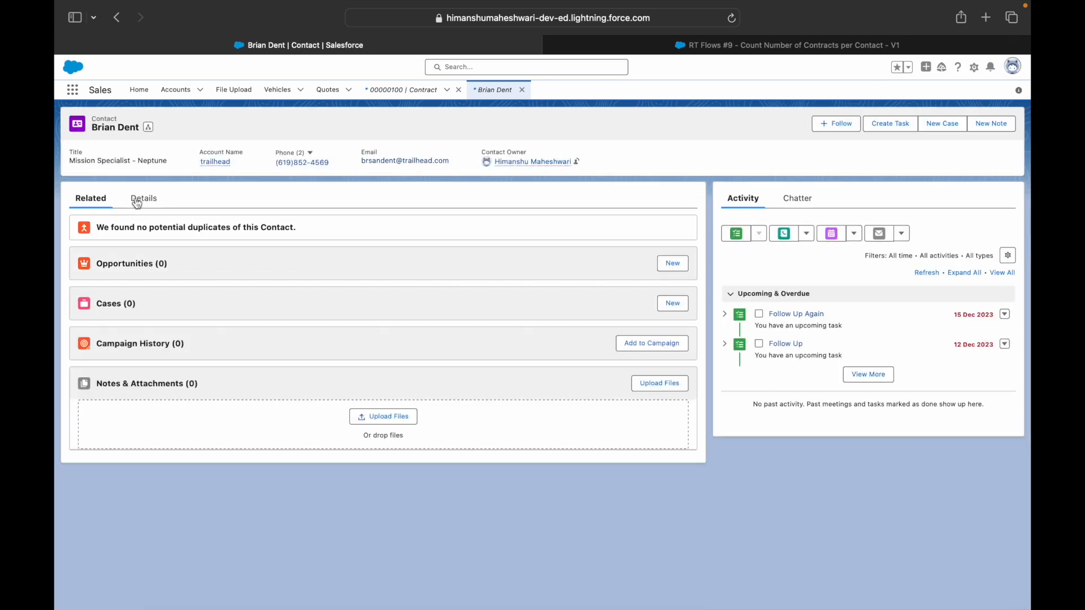
click(136, 196)
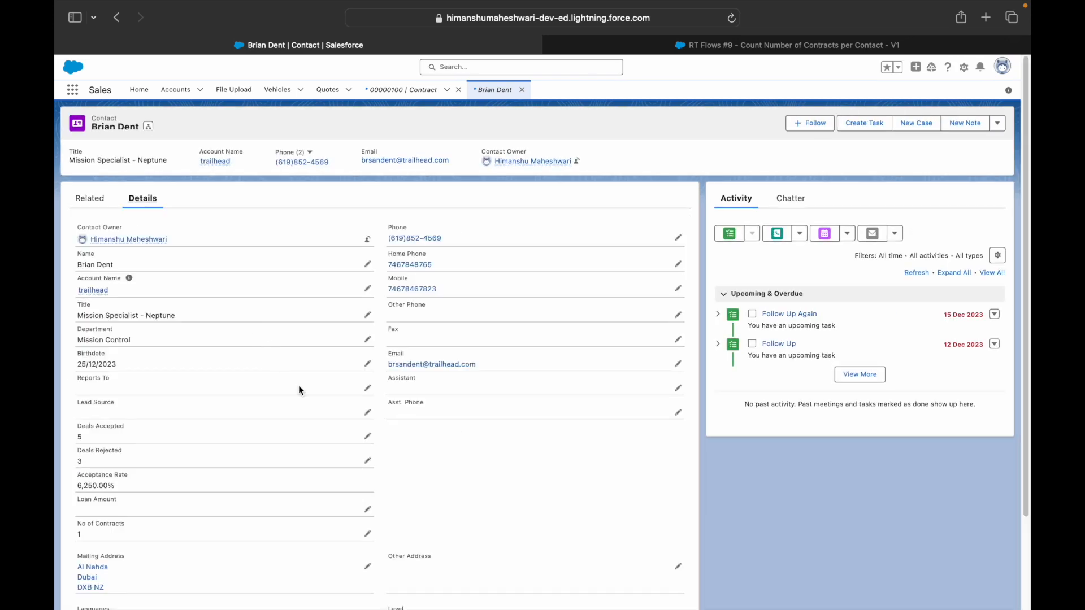
scroll(317, 418, down, 1)
drag(127, 495, 82, 495)
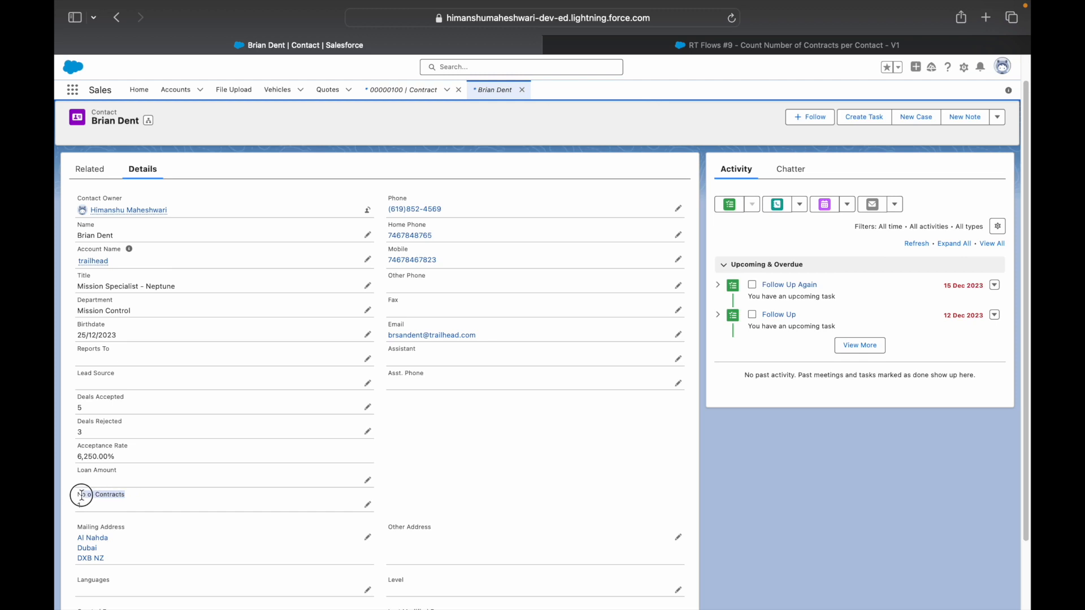
click(450, 450)
scroll(454, 455, up, 1)
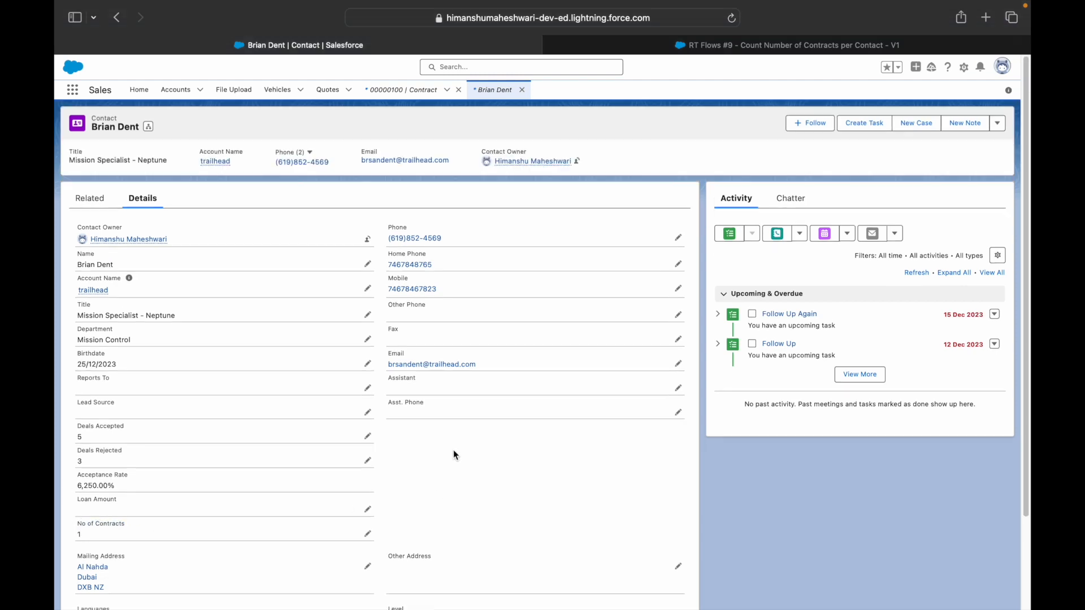
click(90, 199)
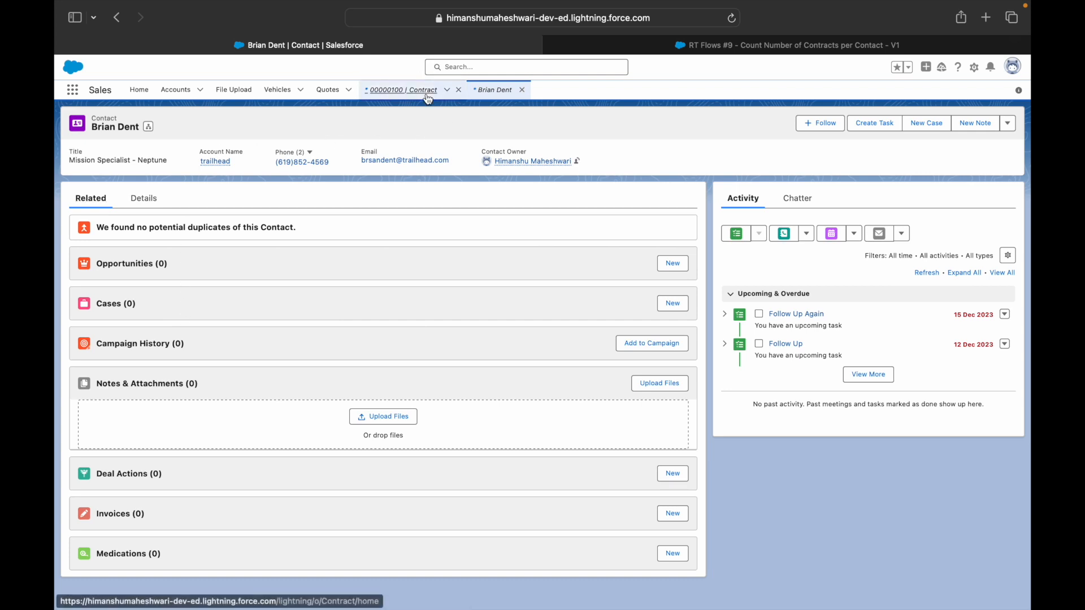
- Clone the newly created trailhead contract and save the copy with the same values
click(401, 90)
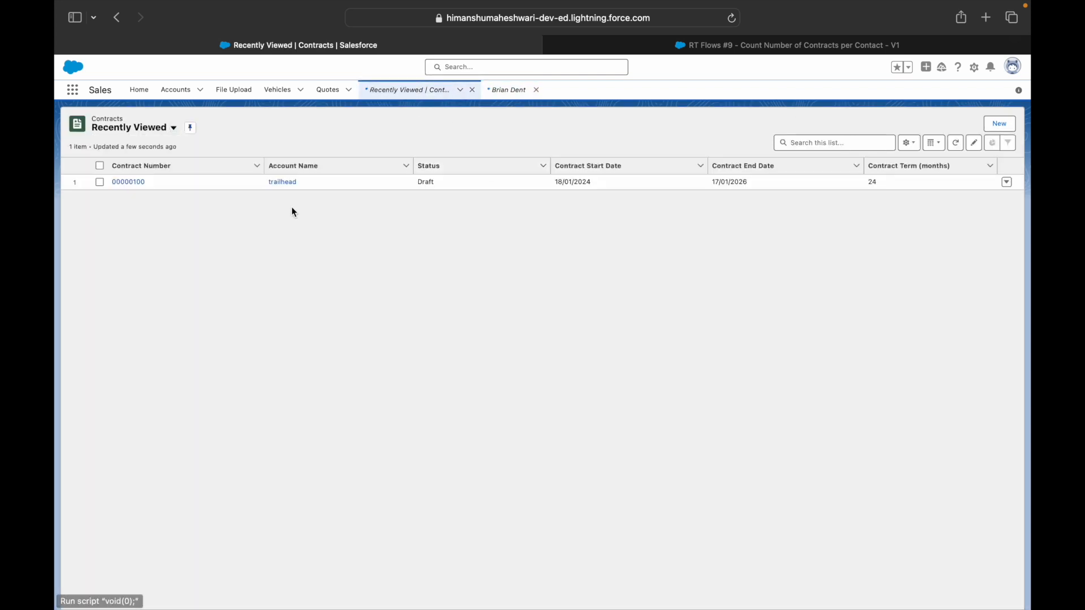
click(1006, 182)
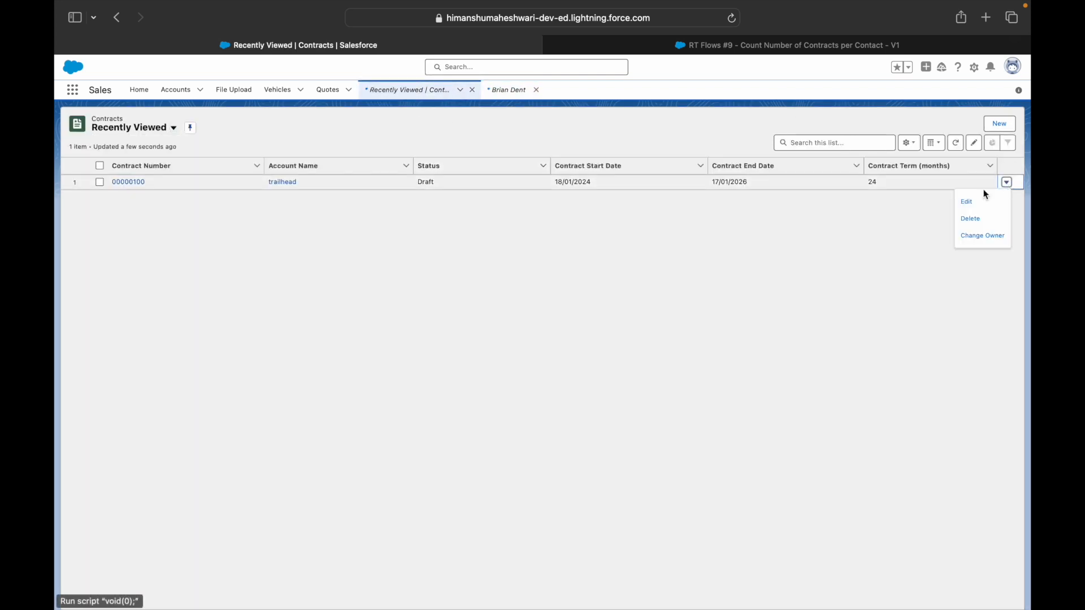
click(141, 181)
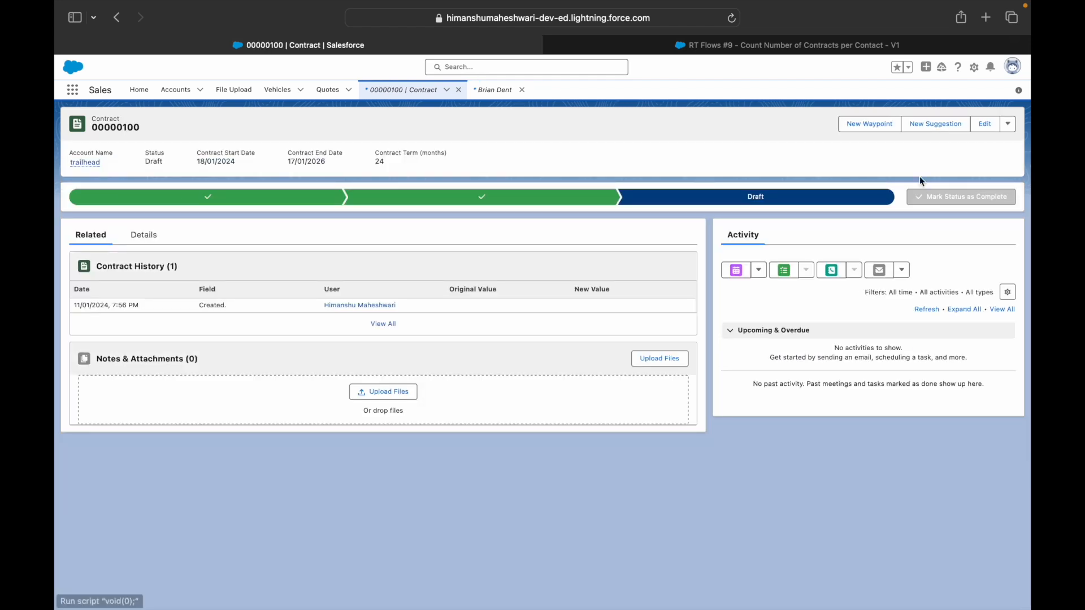
click(1013, 128)
click(976, 164)
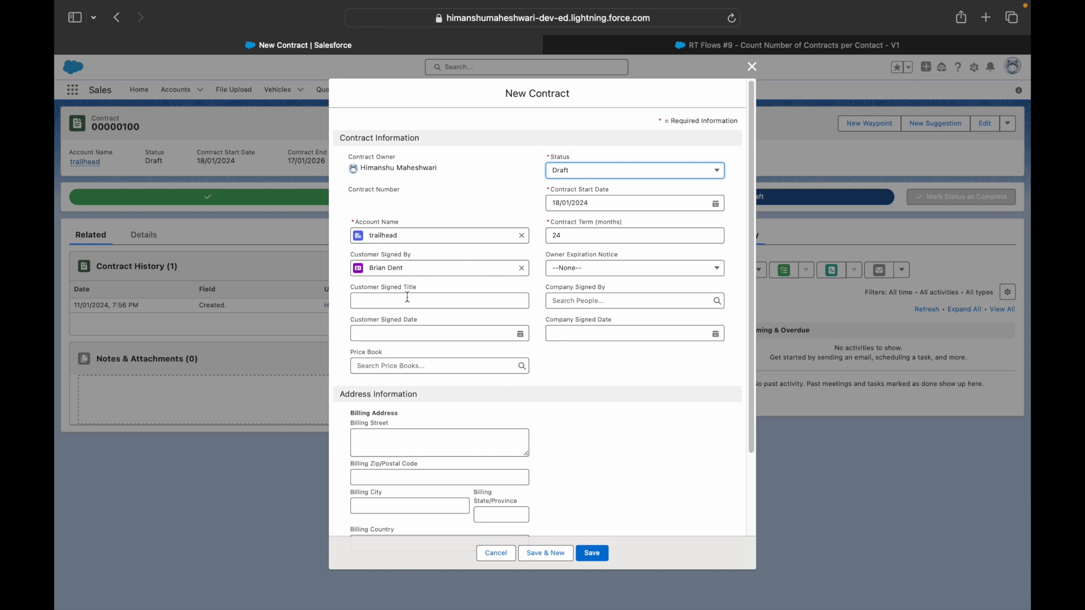
click(586, 555)
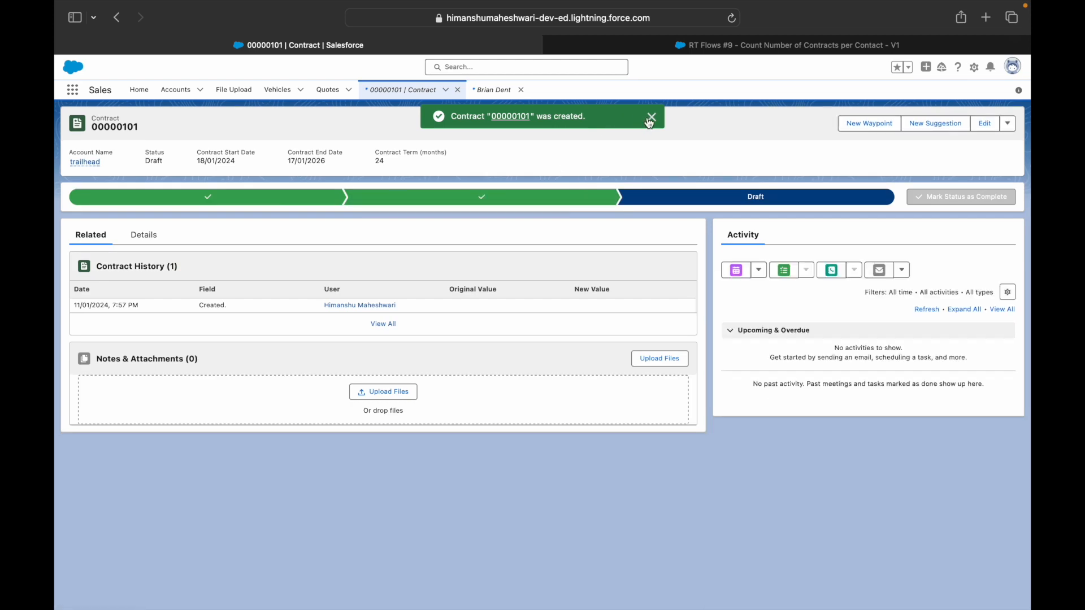
- Return to the signing contact's record and check No of Contracts in its details again
click(492, 90)
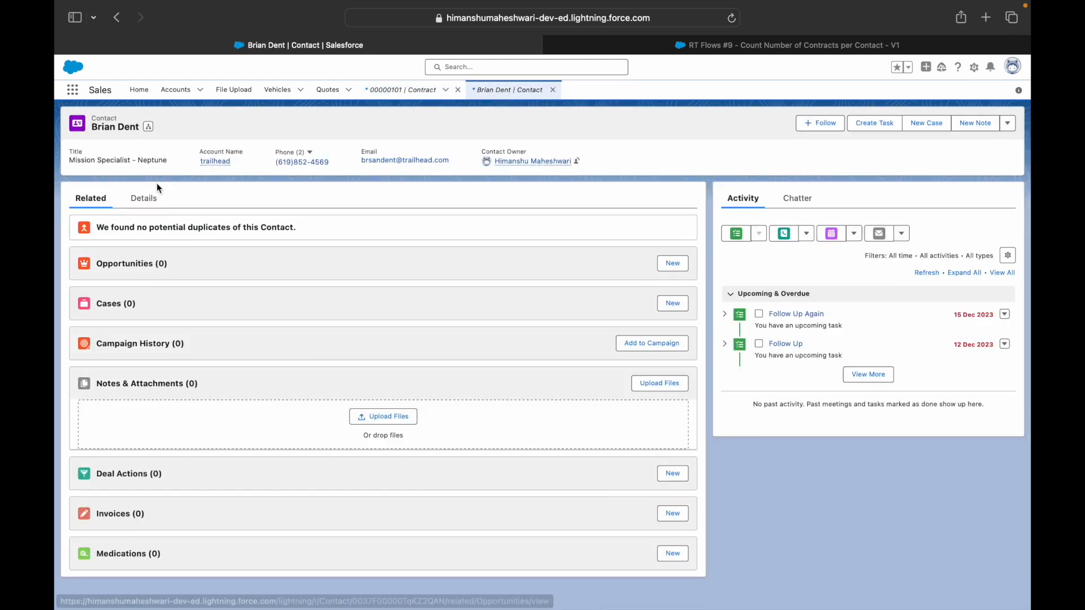
click(145, 198)
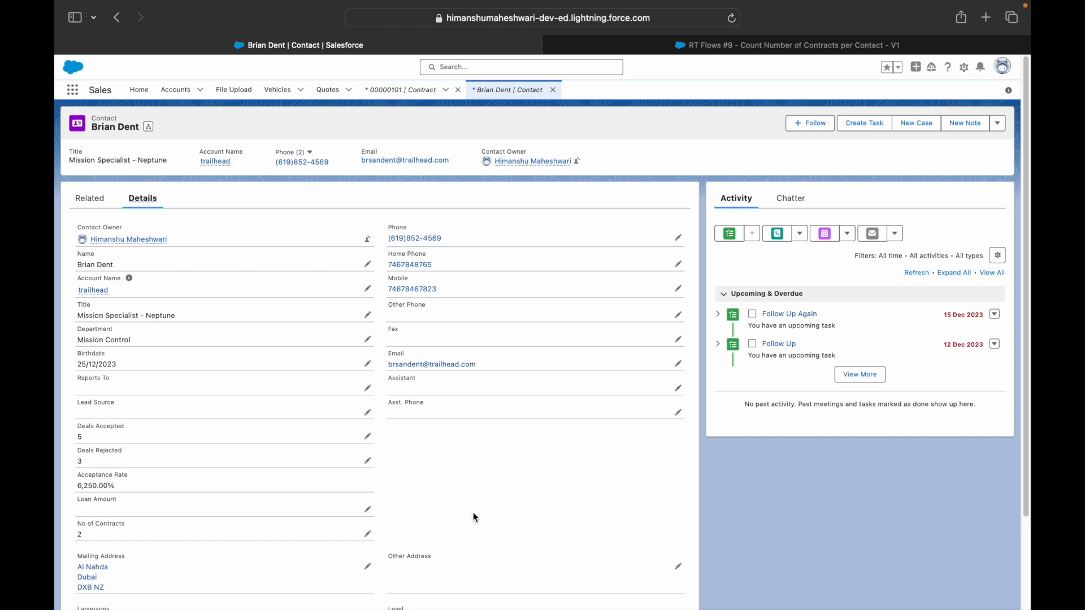
- Switch to the Keynote presentation and review the requirement on the Use Case 9 slide
key(ctrl+Right)
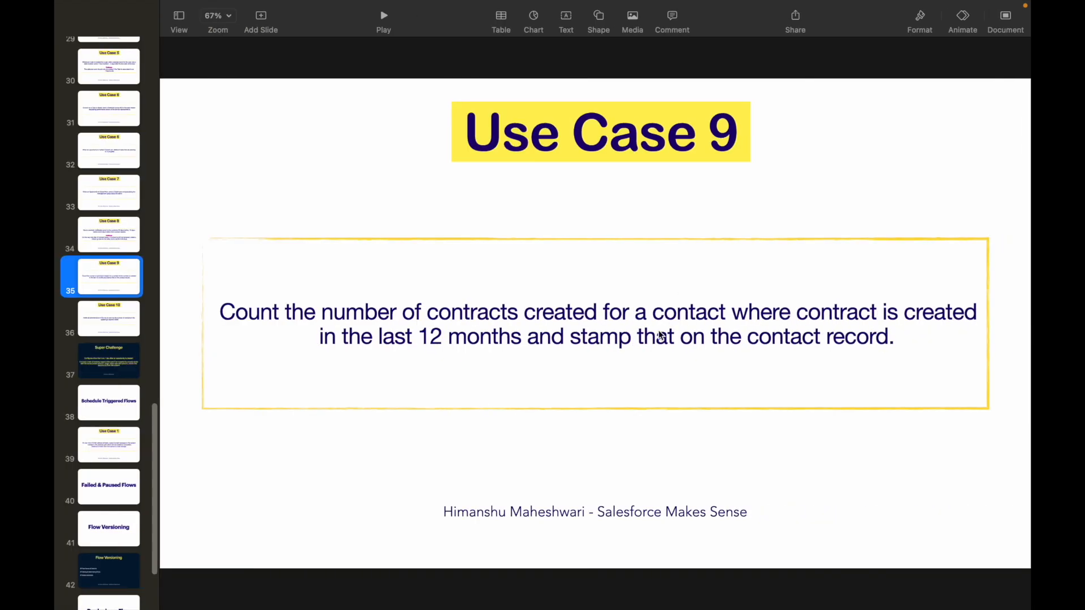
click(629, 341)
click(491, 445)
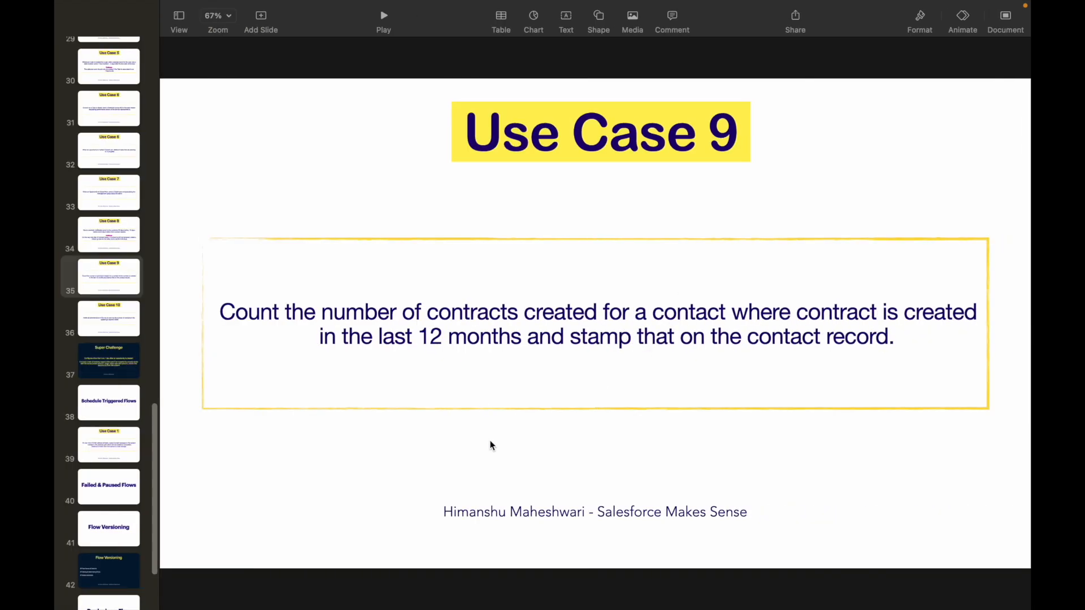